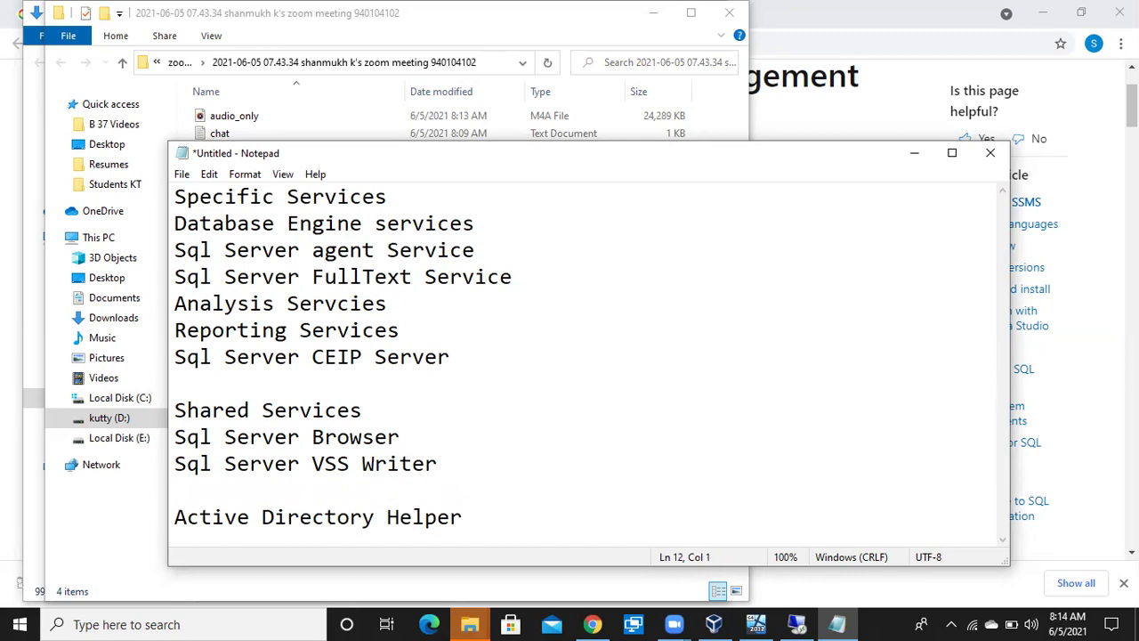
- Insert the line "From sql server 2017" directly below the Shared Services heading in the notes
key("Up")
key("Up")
key("Return")
key("Up")
type("From ")
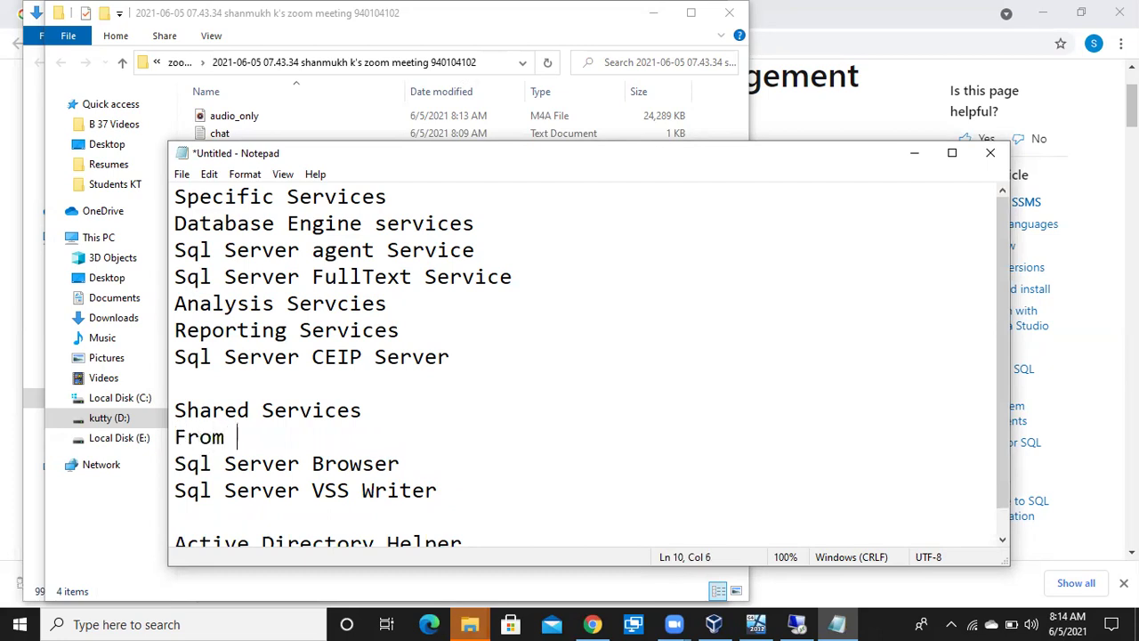
type("sql server 2017")
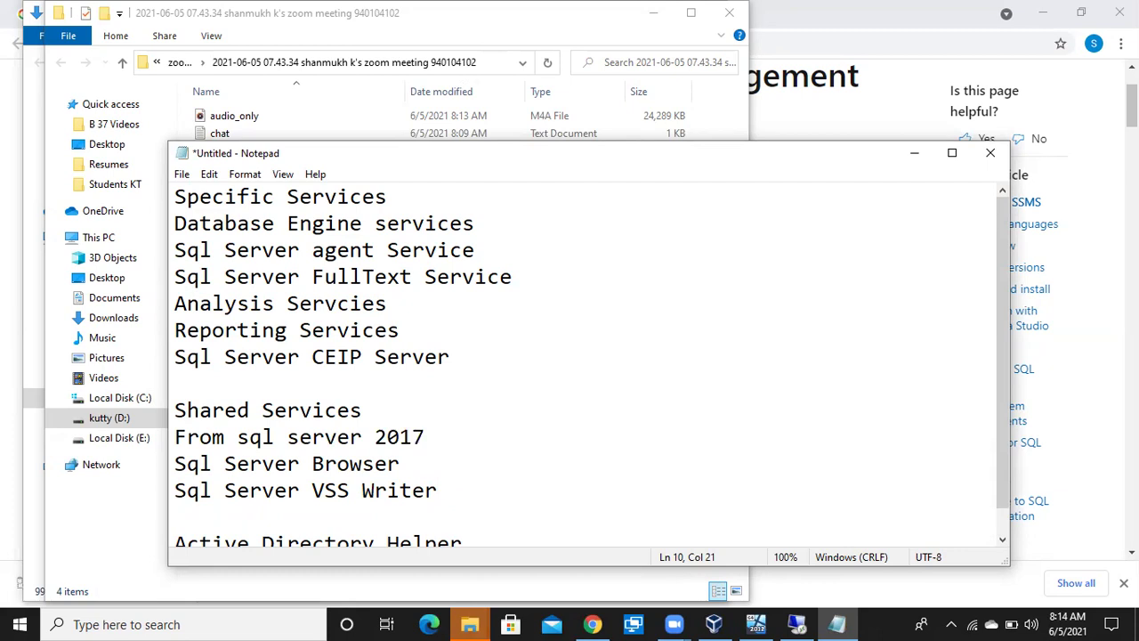
- Add the line "Before Sql server 2017" above Active Directory Helper, separated from the VSS Writer entry by a blank line
left_click(289, 521)
scroll(1005, 427, "down", 1)
type("Before Sw")
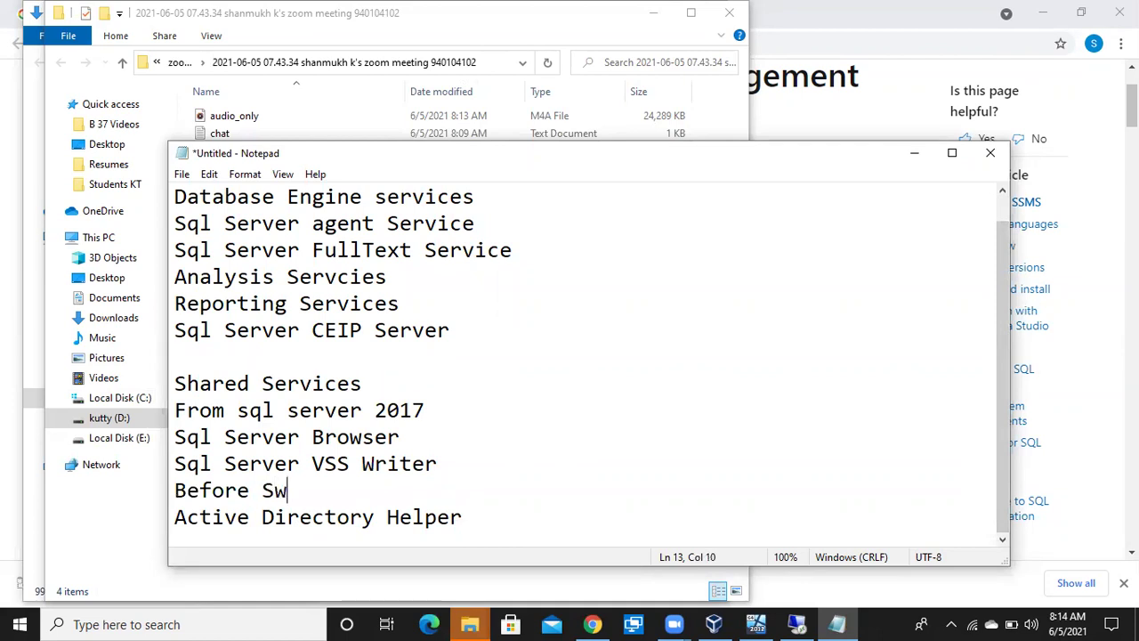
key("BackSpace")
type("ql server 2017")
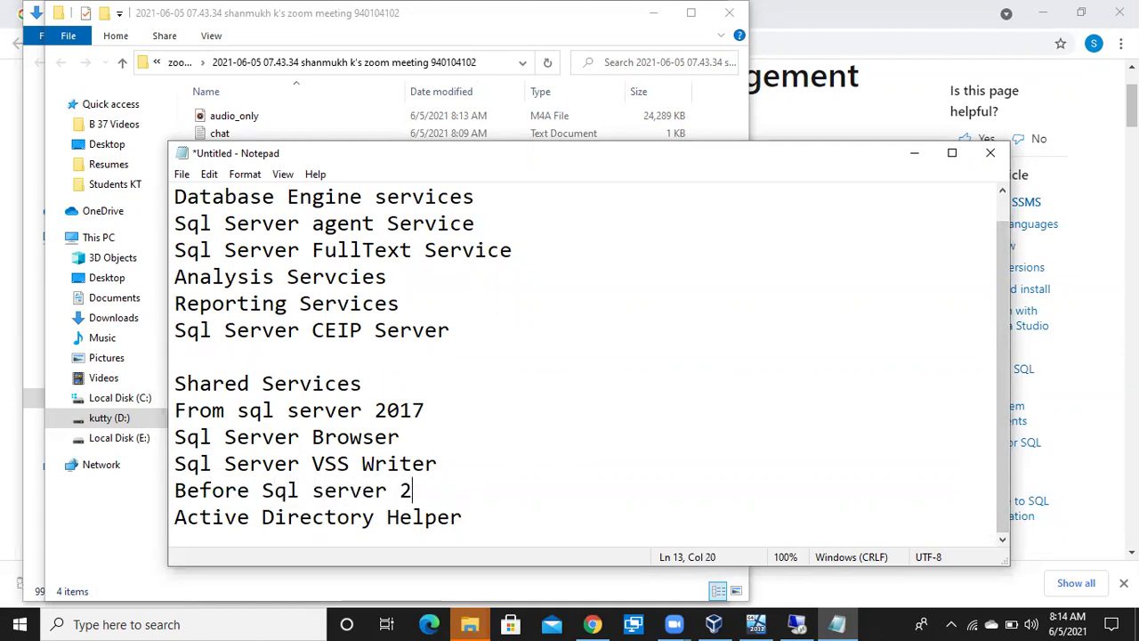
left_click(447, 463)
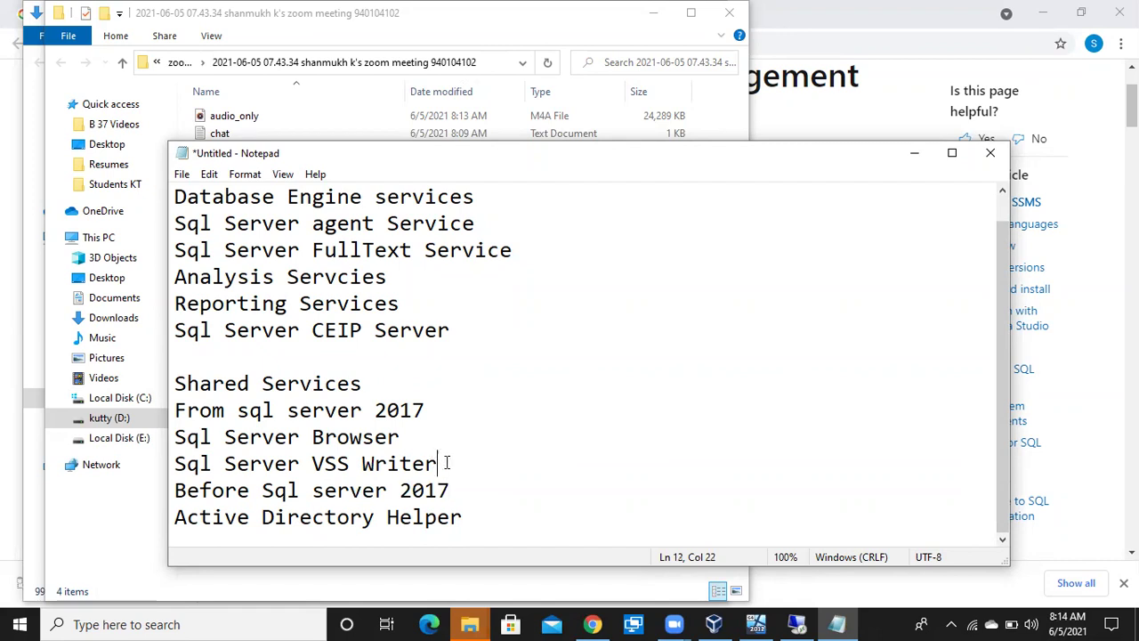
key("Return")
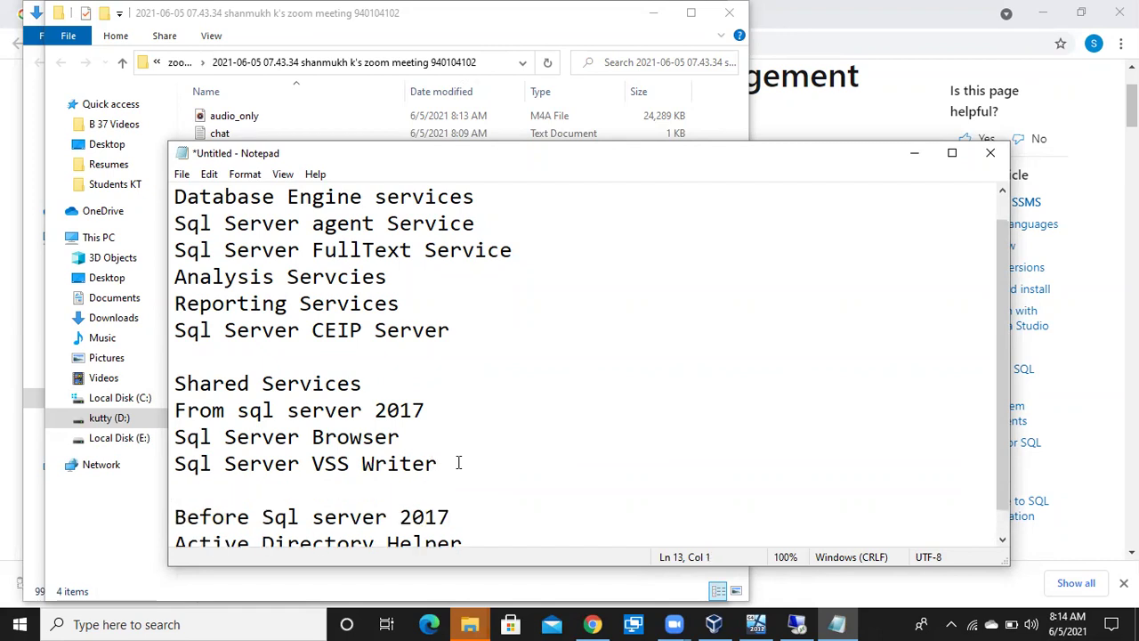
- Highlight the two shared services, followed by the Database Engine, agent, FullText and CEIP entries, to review them in the notes
left_click_drag(466, 462, 170, 443)
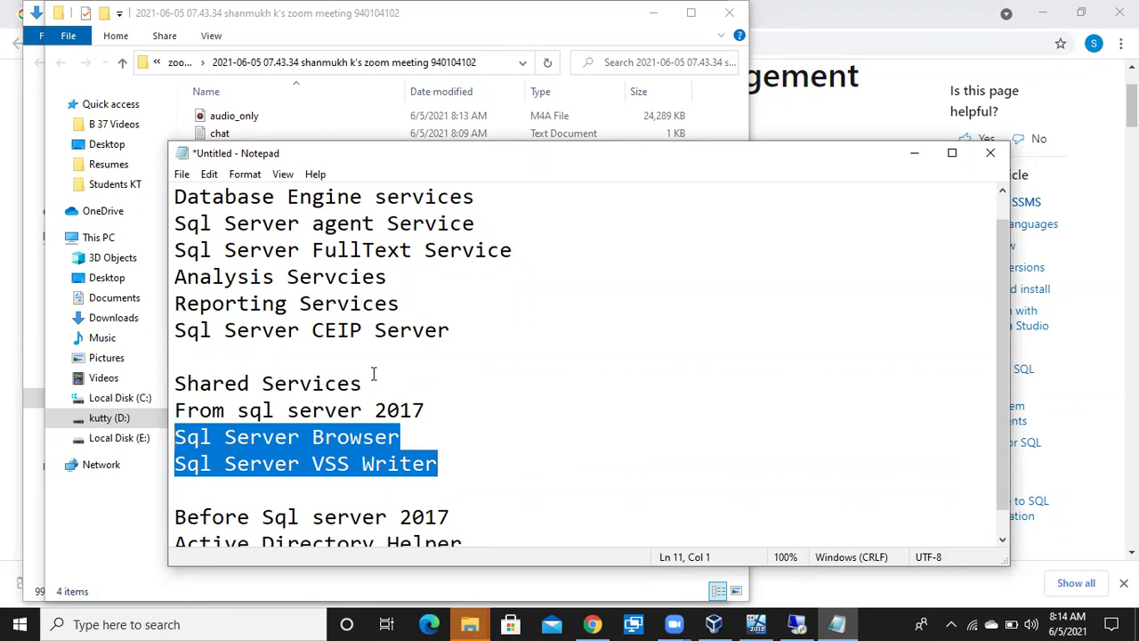
left_click_drag(177, 198, 477, 197)
left_click_drag(176, 224, 421, 225)
left_click_drag(300, 250, 487, 250)
left_click_drag(450, 329, 170, 328)
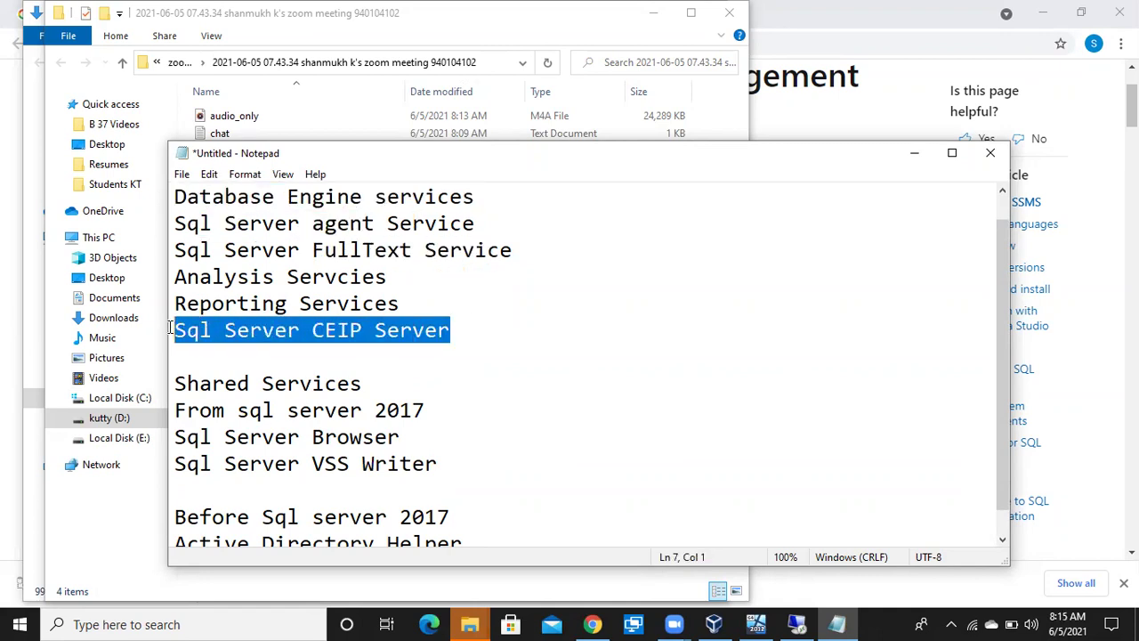
- Switch to the remote server's Services console and inspect the SQL Server, Agent, CEIP, Browser and VSS Writer services
left_click(797, 623)
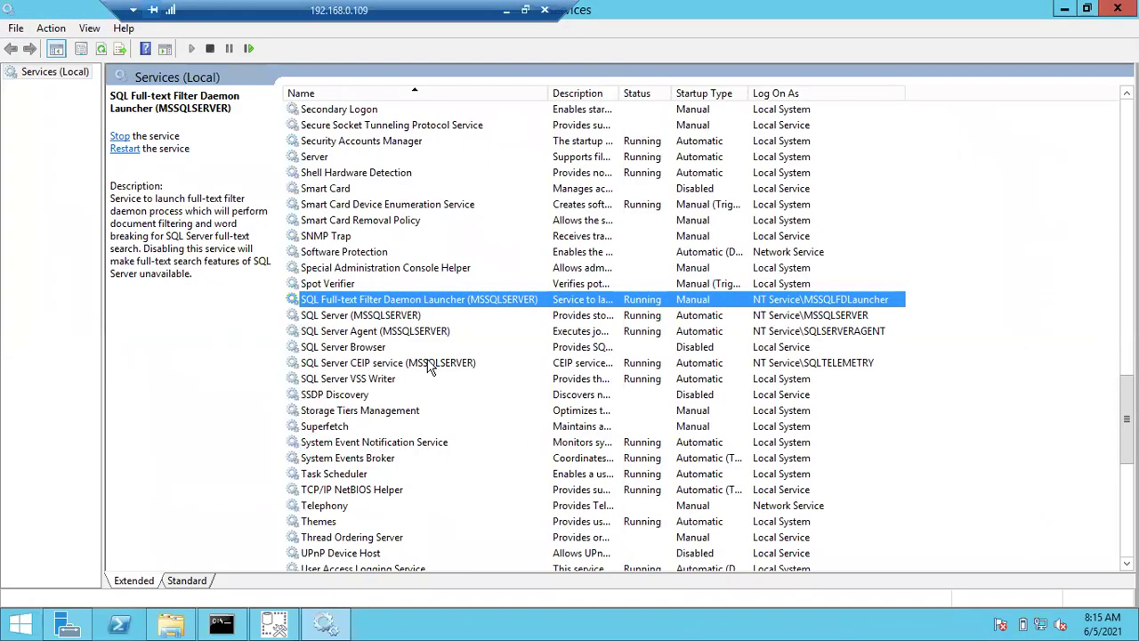
left_click(397, 318)
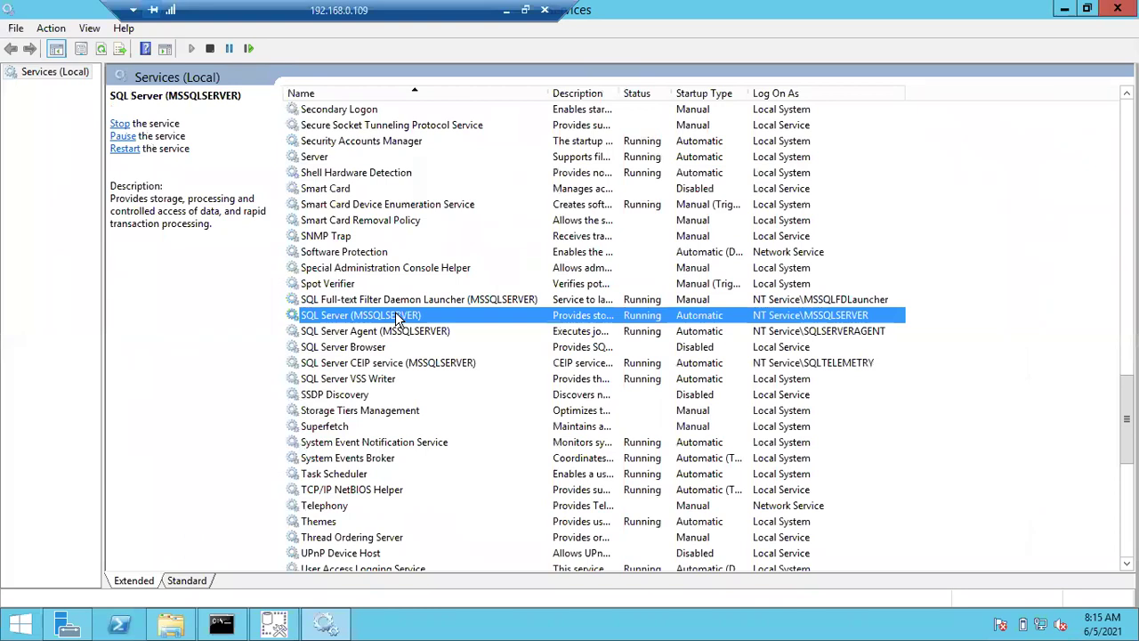
left_click(417, 331)
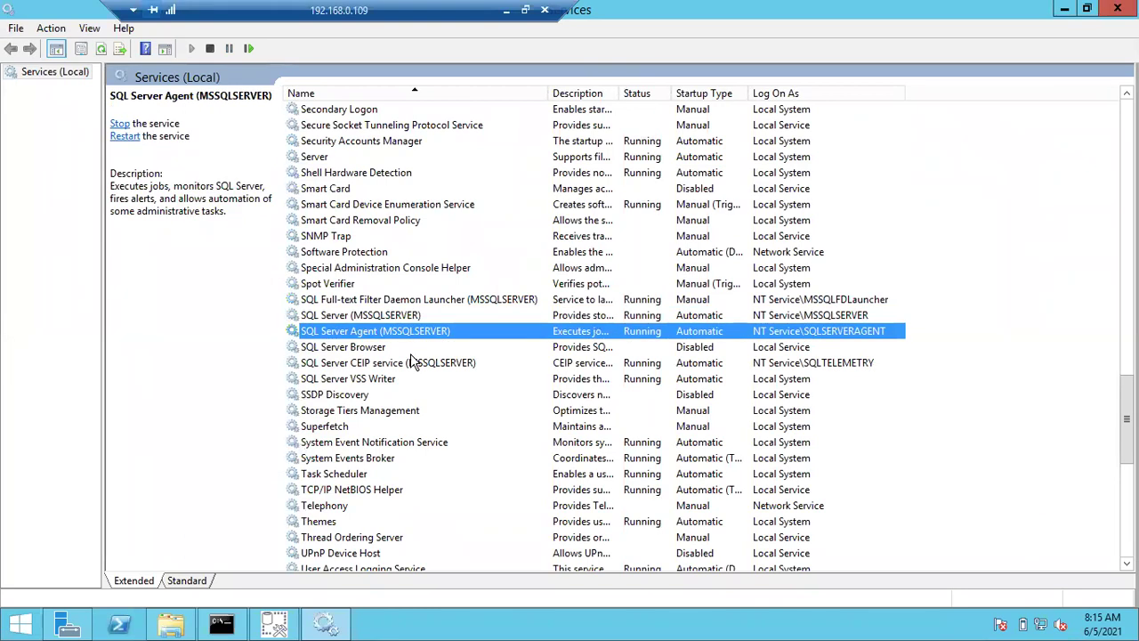
left_click(412, 363)
left_click(398, 348)
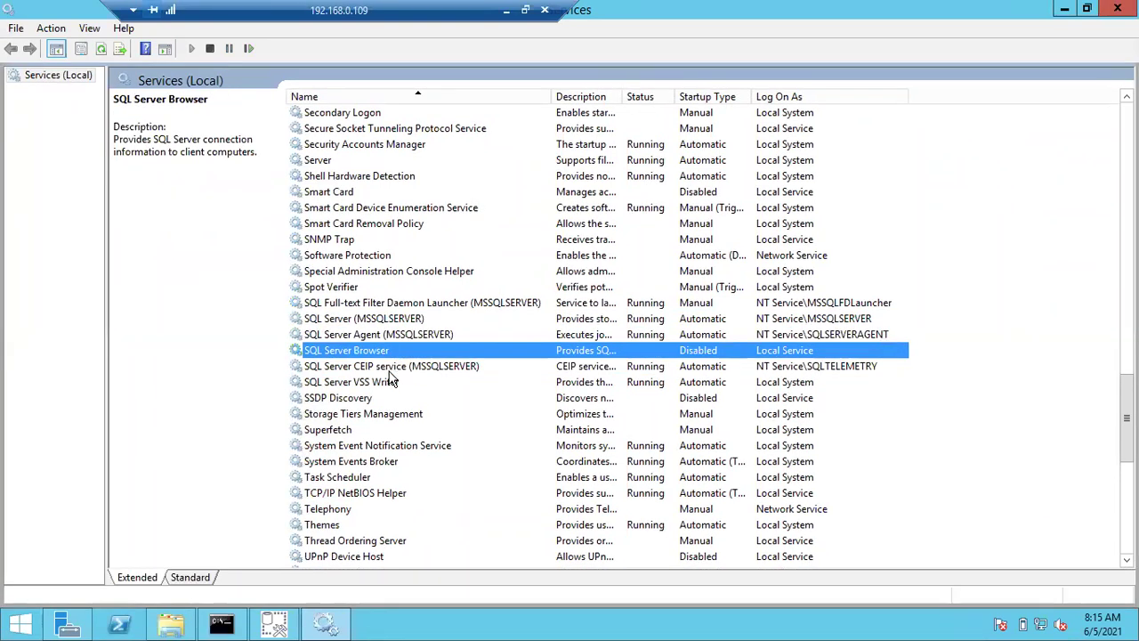
left_click(396, 380)
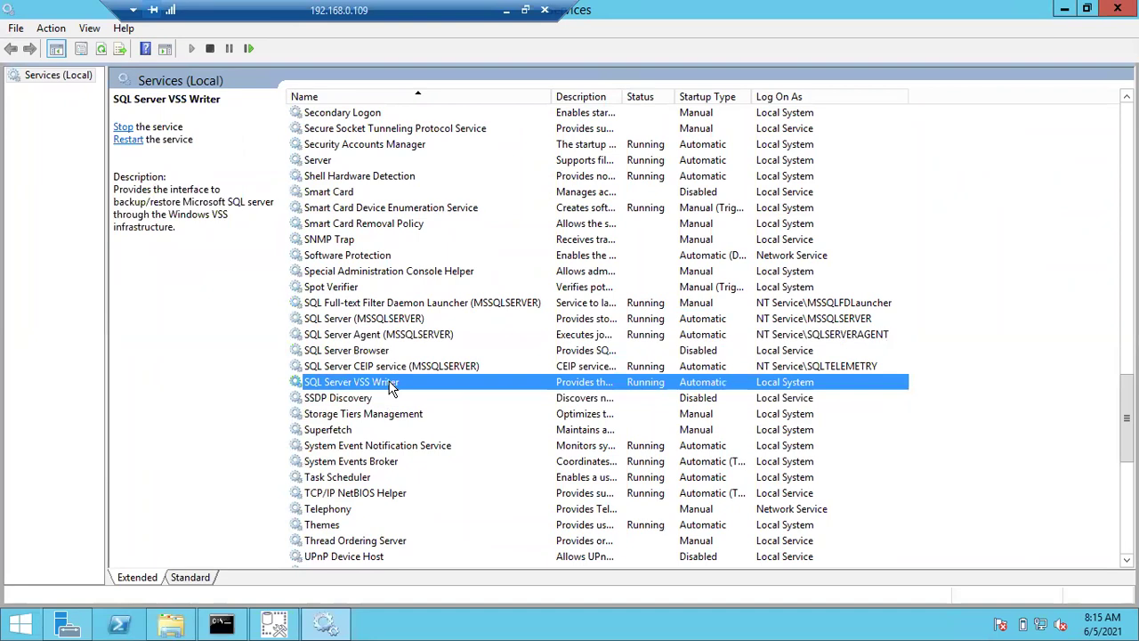
- Review the instance-specific services upward from SQL Server CEIP service through Agent and SQL Server to the Full-text Filter Daemon Launcher
left_click(509, 357)
left_click(512, 372)
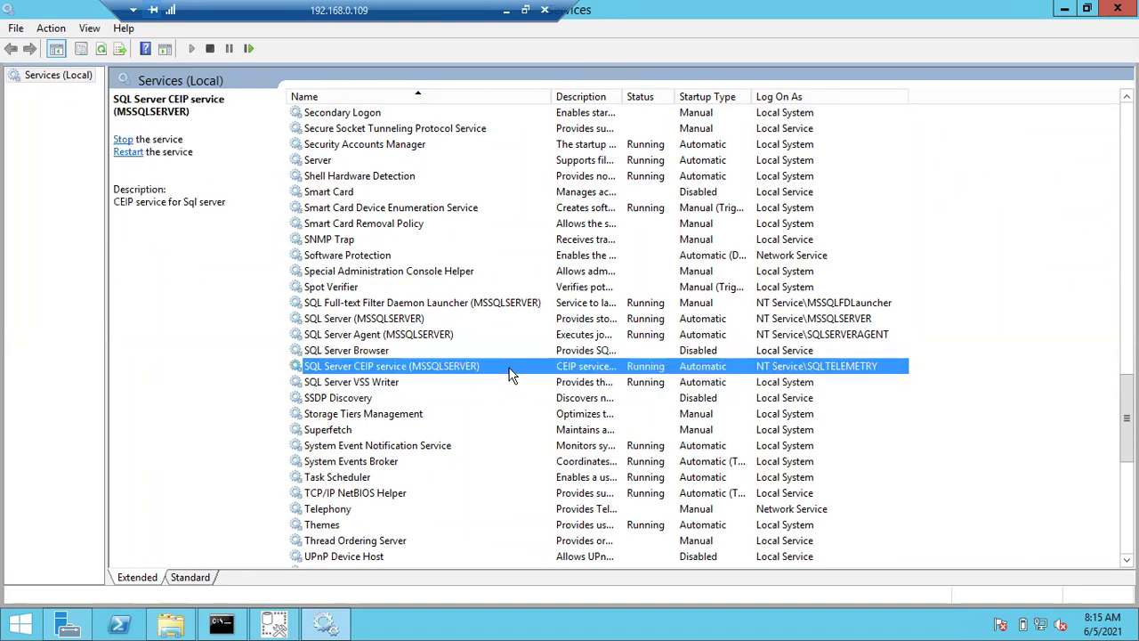
left_click(511, 338)
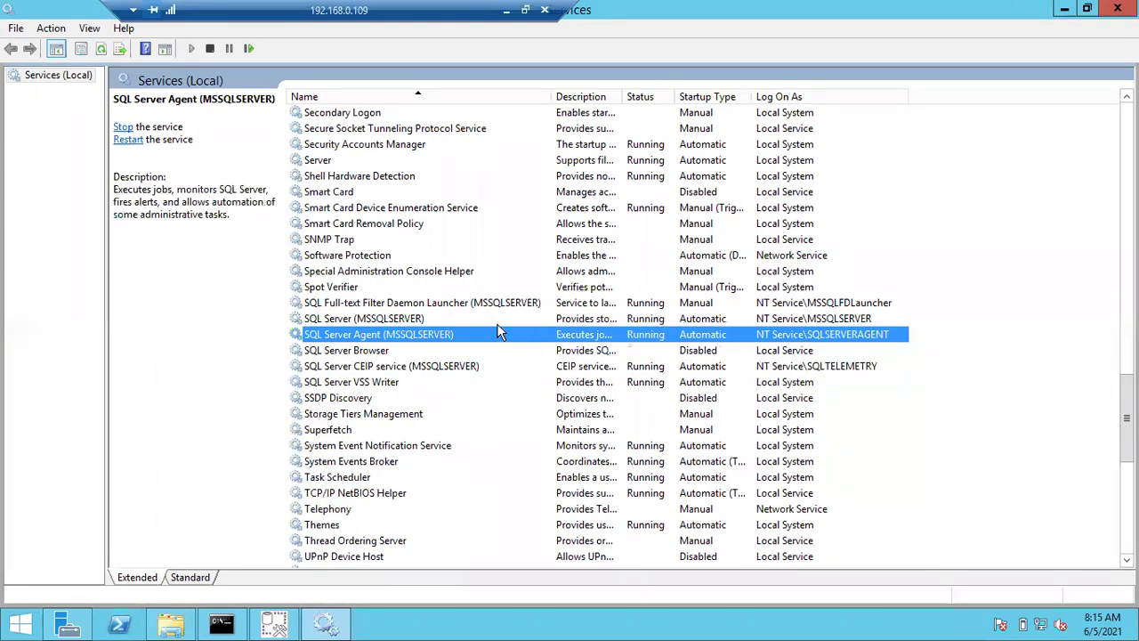
left_click(496, 322)
left_click(489, 302)
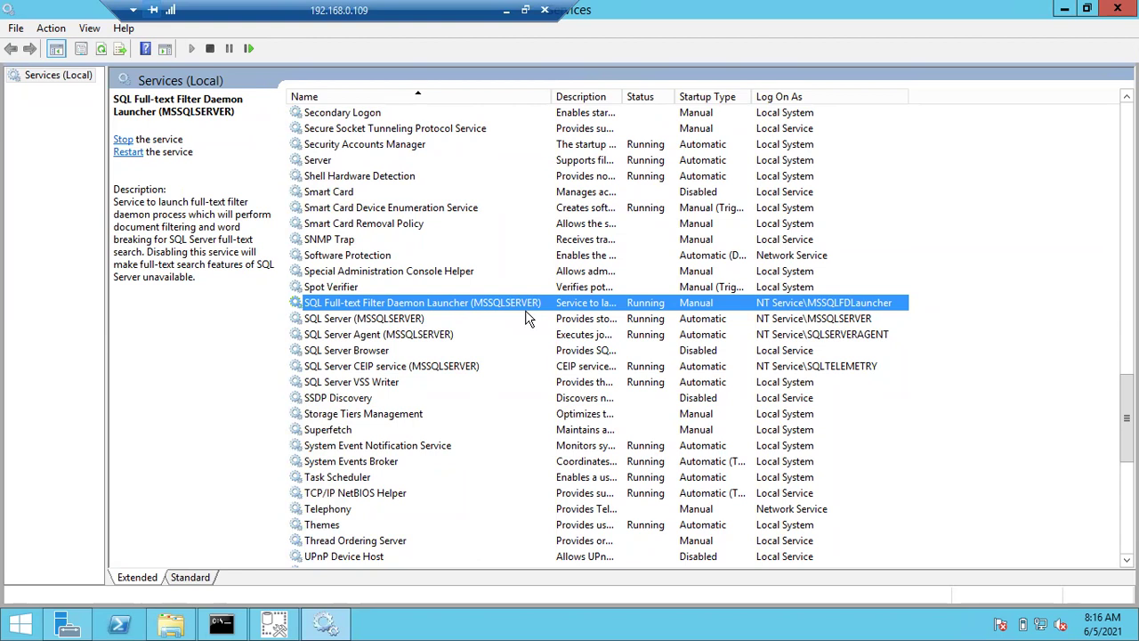
- Inspect the SQL Server and SQL Server Agent services, followed by the shared Browser and VSS Writer services
left_click(481, 318)
left_click(473, 339)
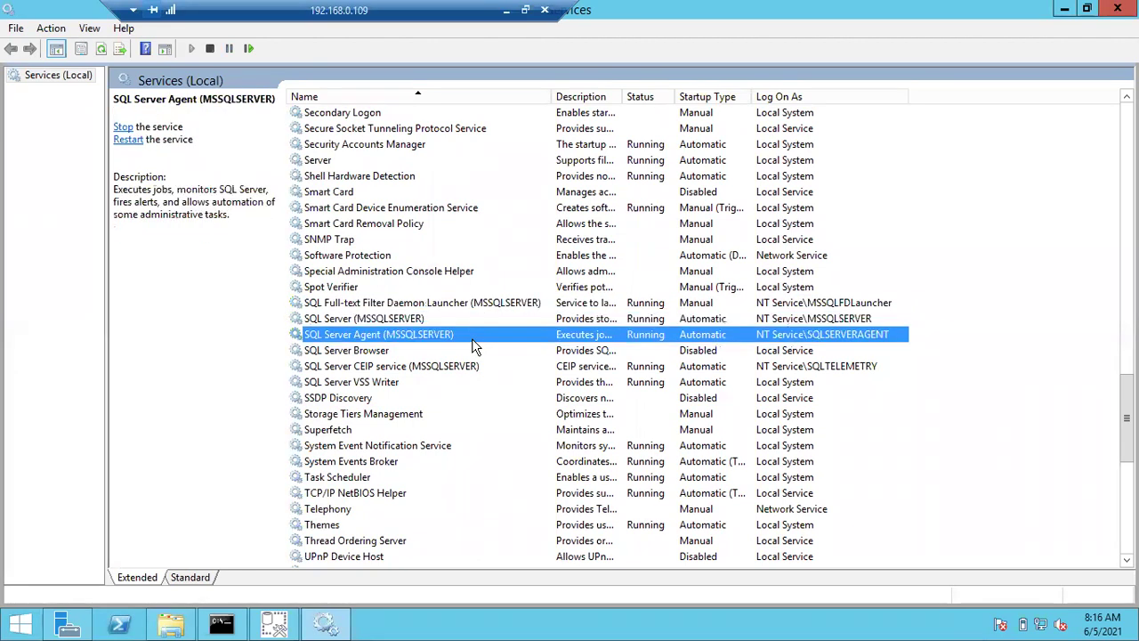
left_click(393, 351)
left_click(396, 383)
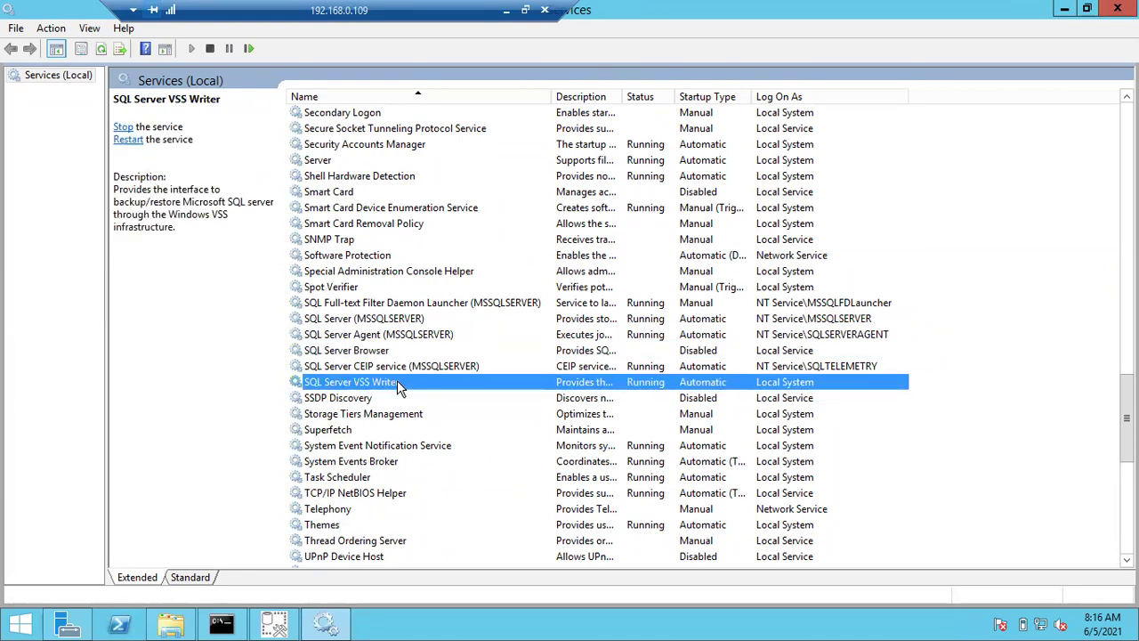
- Go through all six SQL services in list order, from SQL Full-text Filter Daemon Launcher to SQL Server VSS Writer
left_click(411, 304)
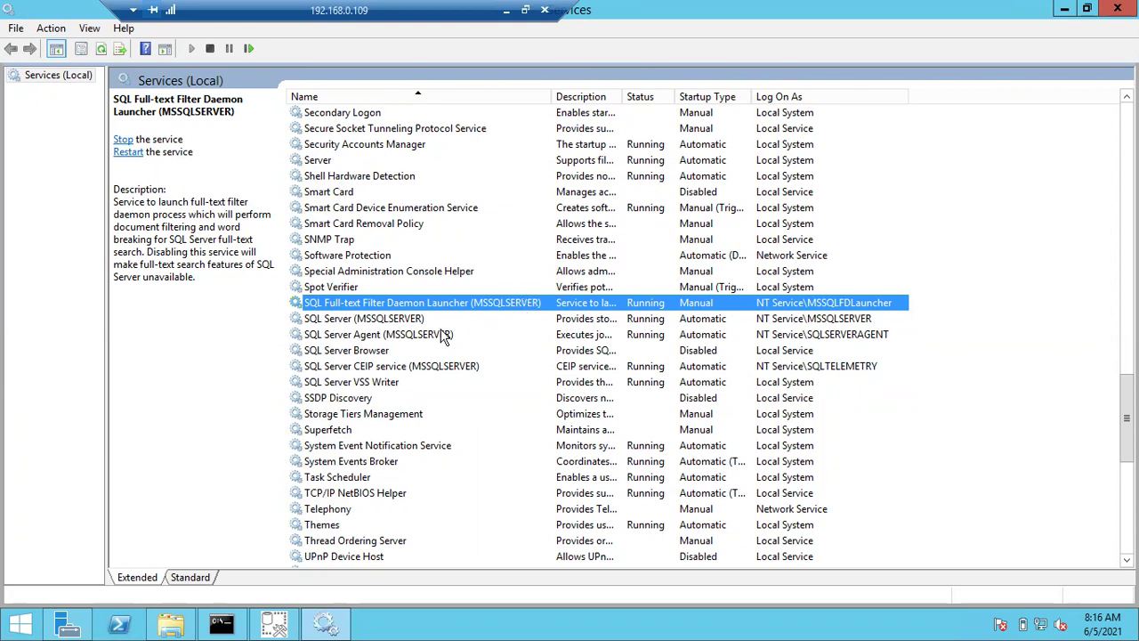
left_click(369, 325)
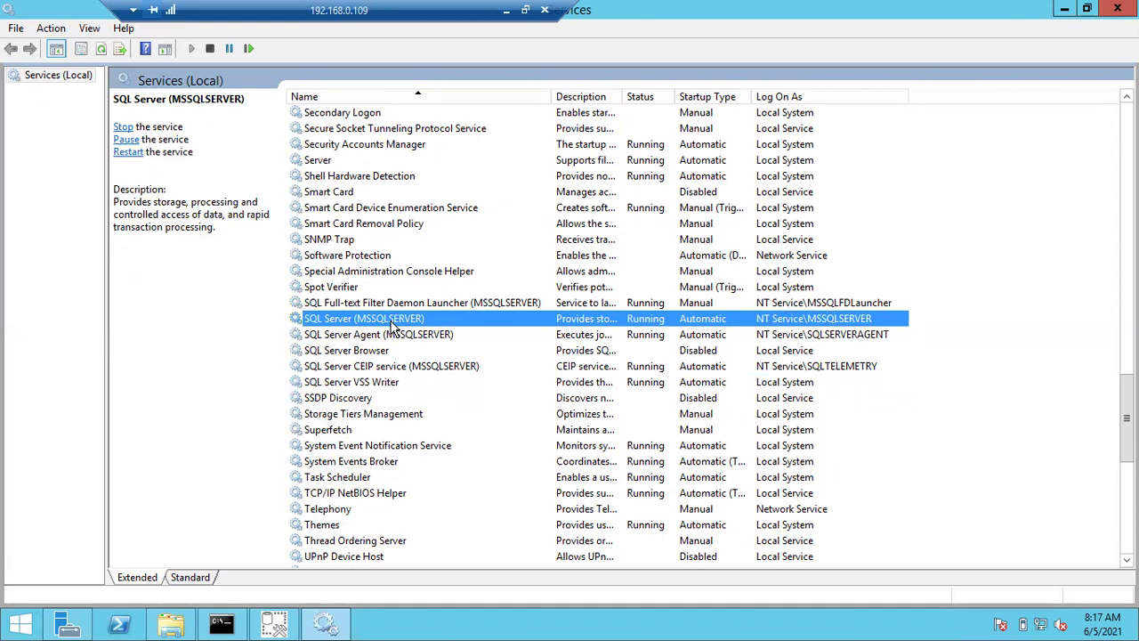
left_click(346, 339)
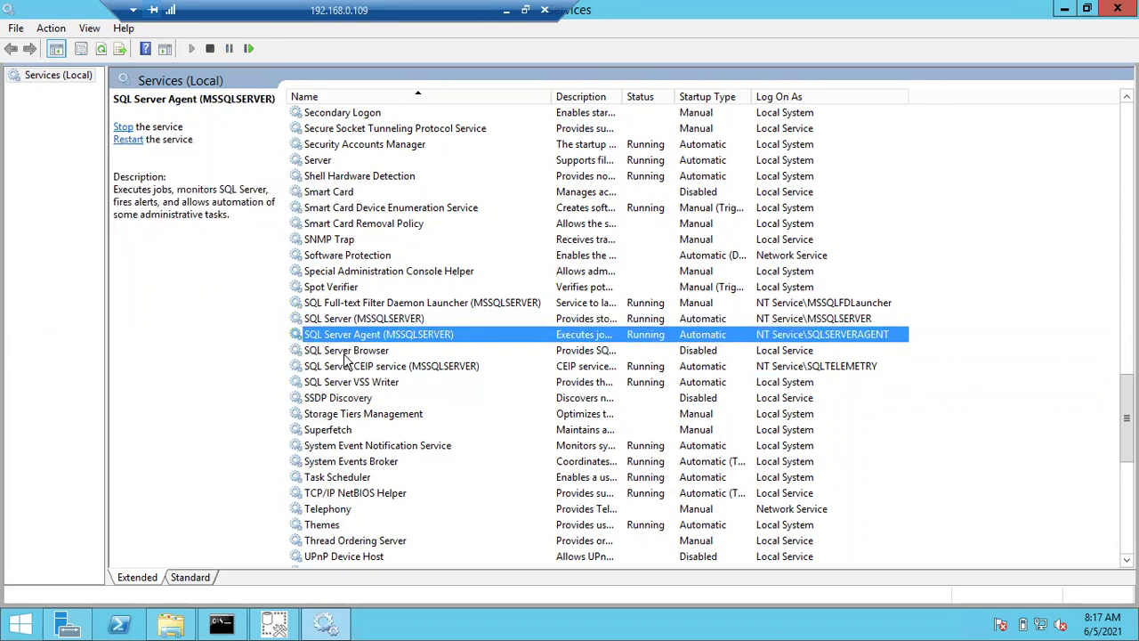
left_click(346, 356)
left_click(354, 370)
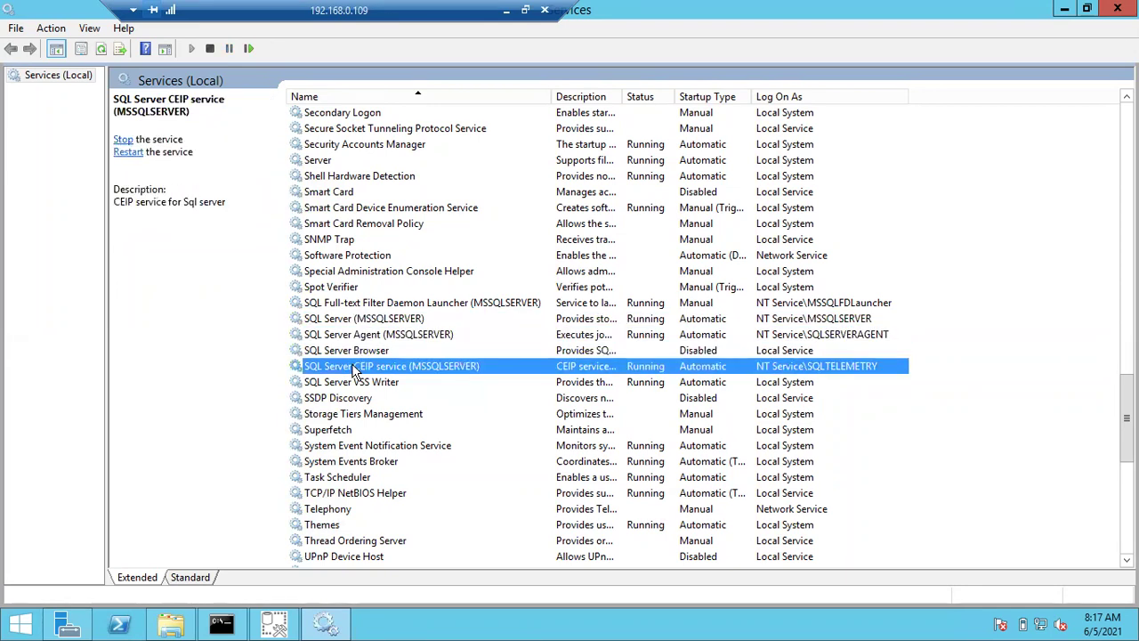
left_click(352, 384)
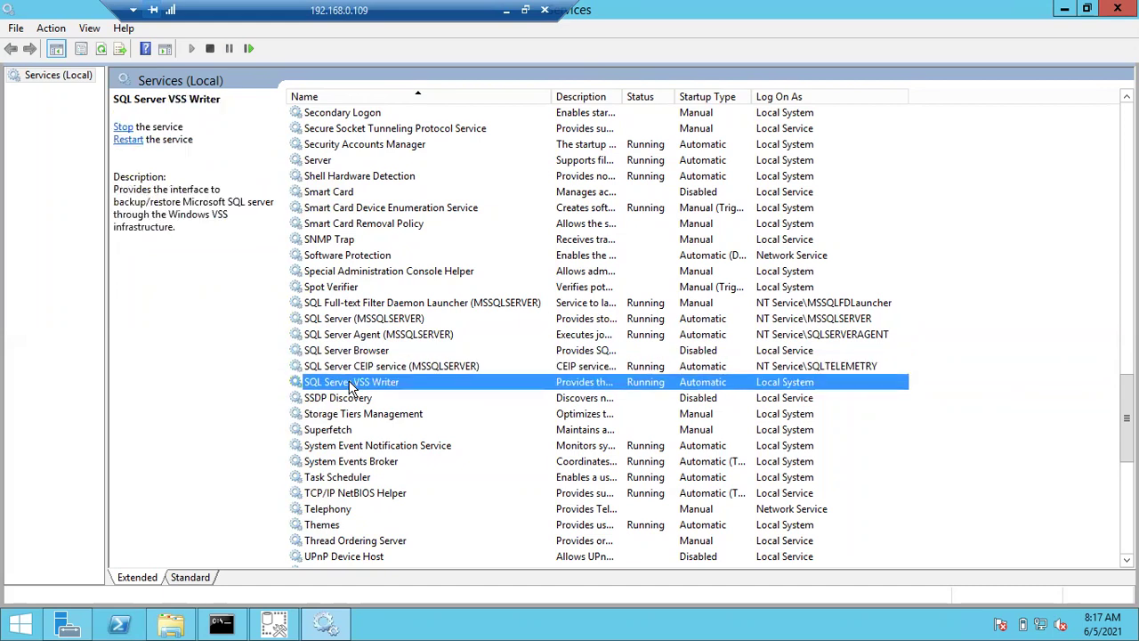
- Compare the instance-specific Full-text Filter Daemon Launcher with the shared SQL Server Browser and VSS Writer services
left_click(411, 304)
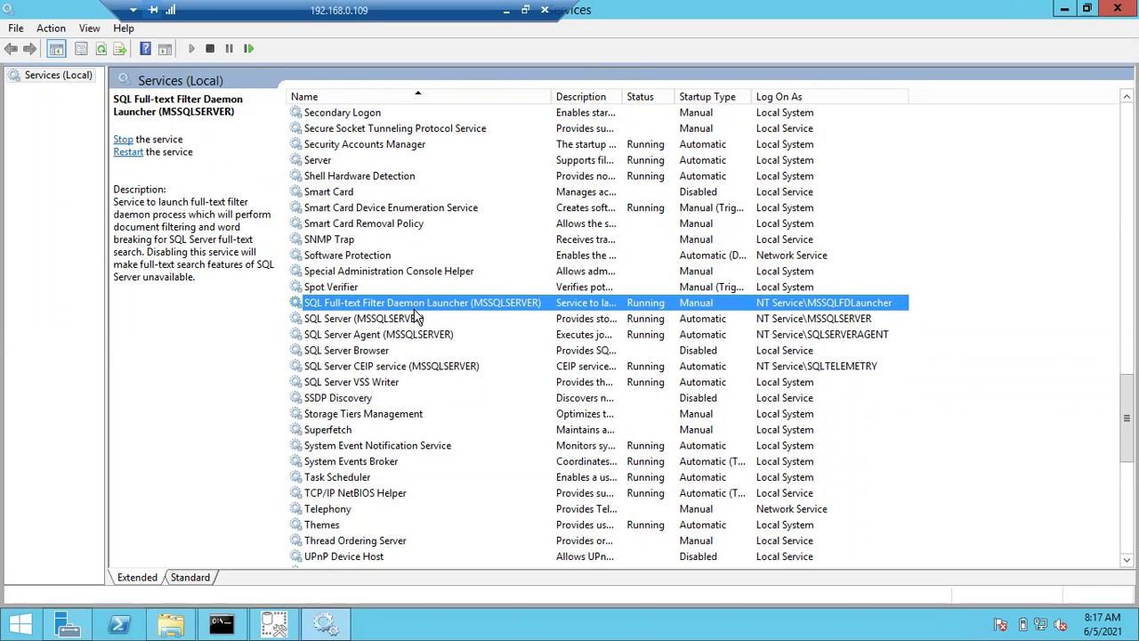
left_click(394, 353)
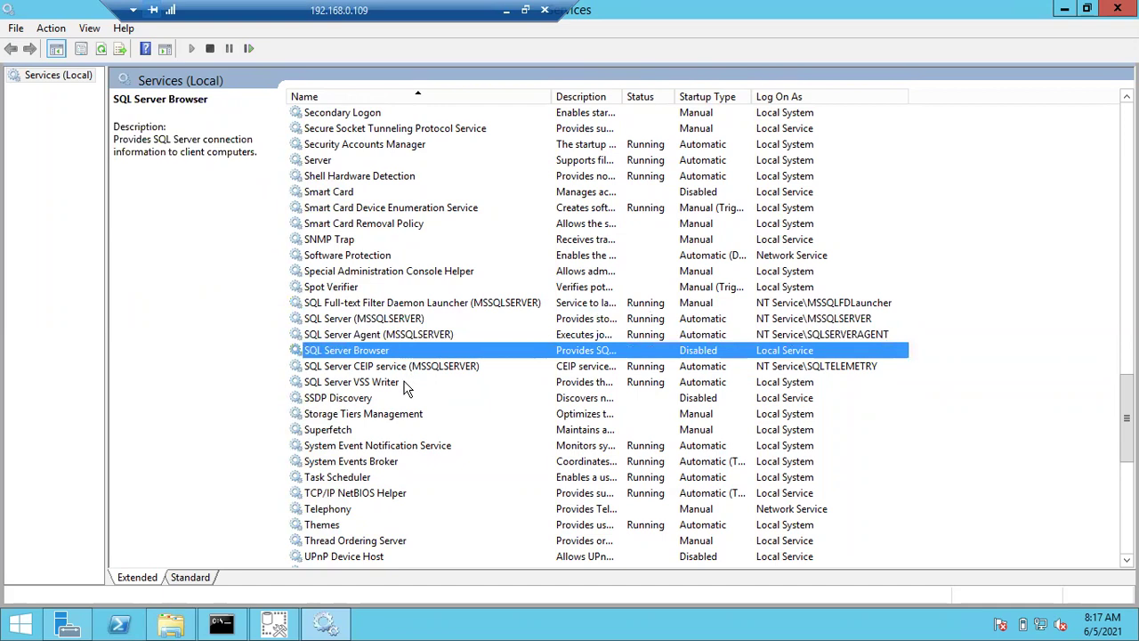
left_click(398, 385)
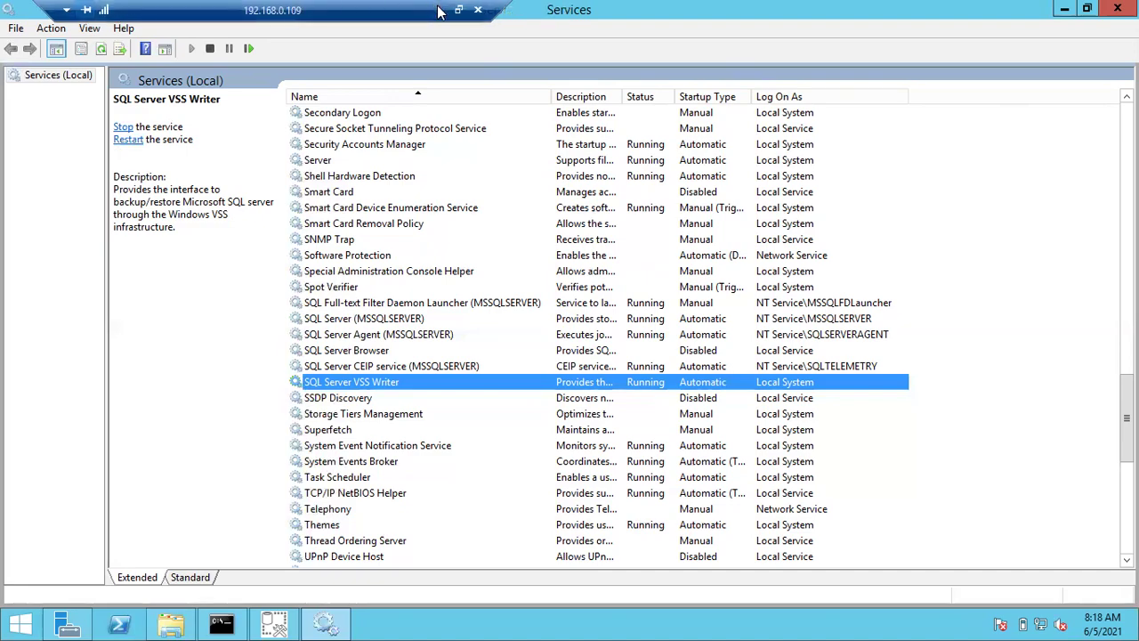
- Return to the Notepad notes and add the lines "6 services" and "4 Sp 2 sh" a few lines below Active Directory Helper
key("alt+Tab")
left_click(470, 350)
scroll(470, 351, "down", 1)
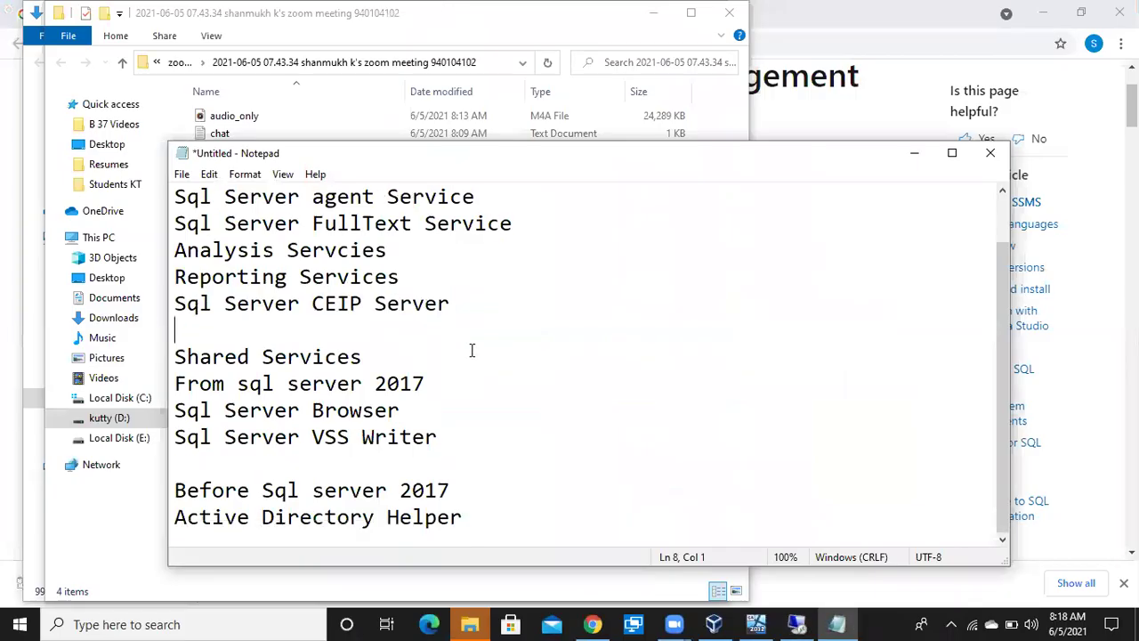
left_click(495, 519)
key("Return")
key("Return")
key("Return")
key("Return")
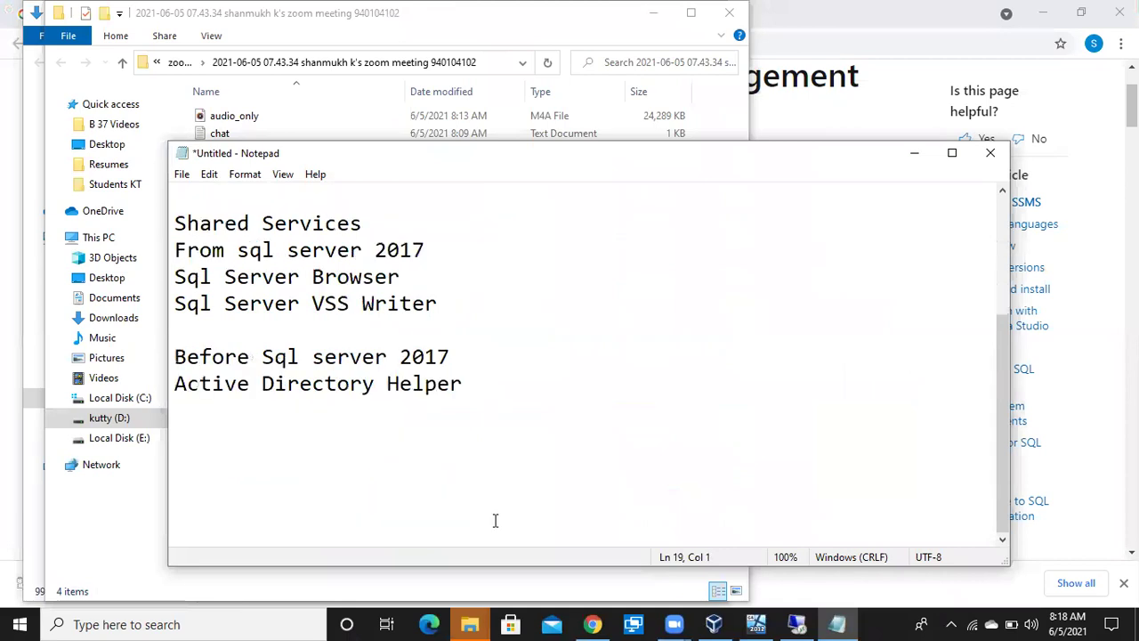
type("6 services")
key("Return")
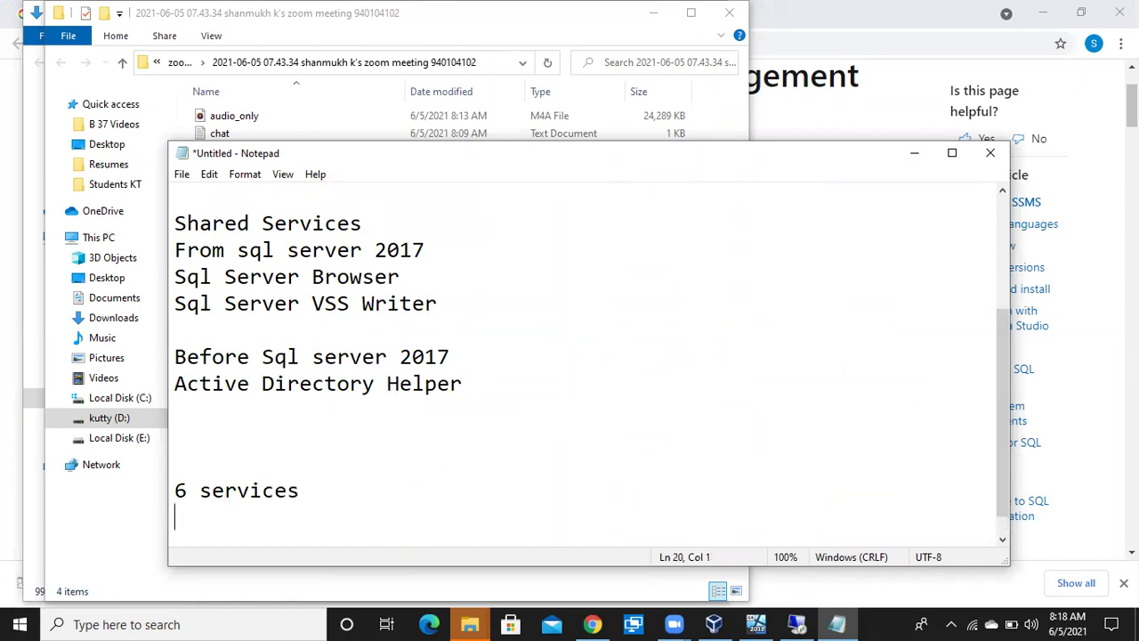
type("4 Sp 2 sh")
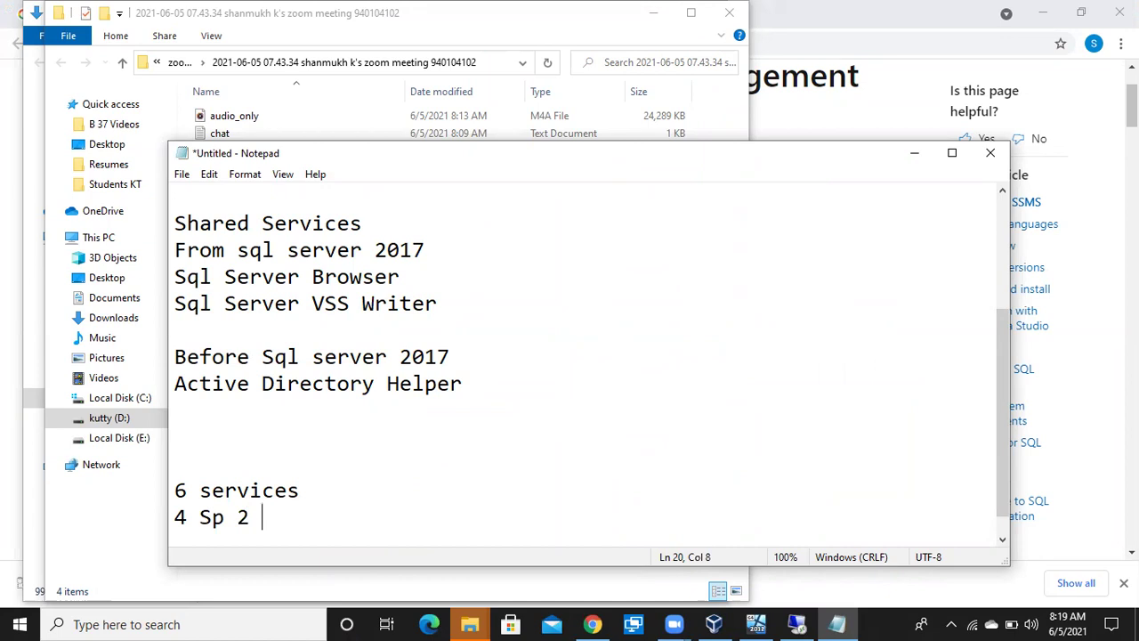
- Add the line "4 Sp" directly below "4 Sp 2 sh", leaving blank space beneath it
key("Return")
key("Return")
key("Return")
key("Return")
key("Up")
key("Up")
key("Up")
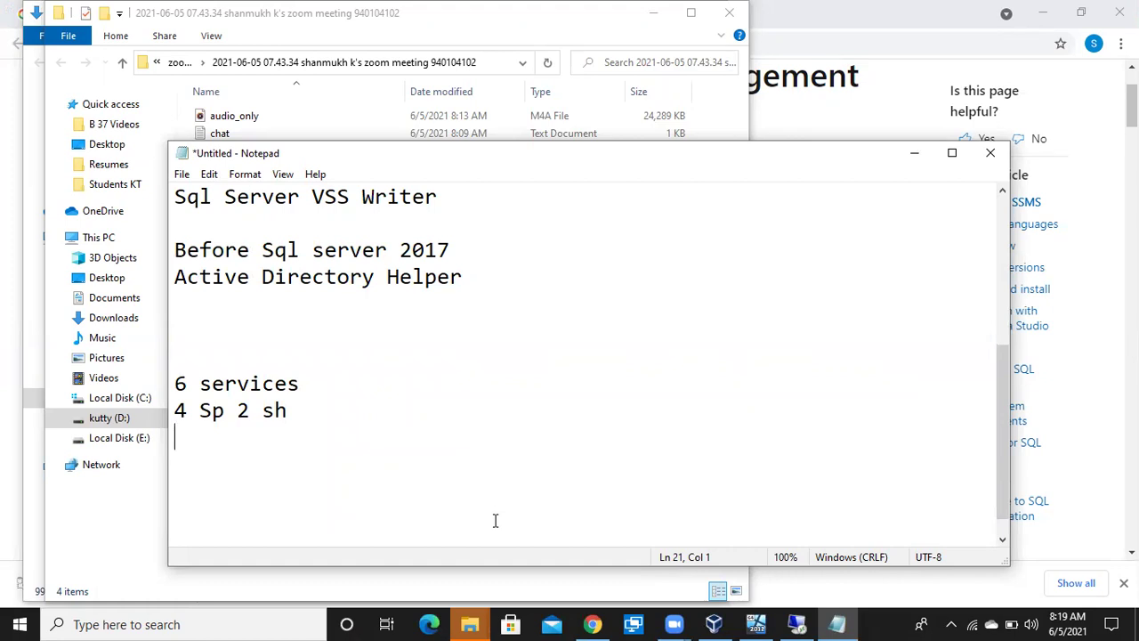
left_click_drag(237, 411, 304, 410)
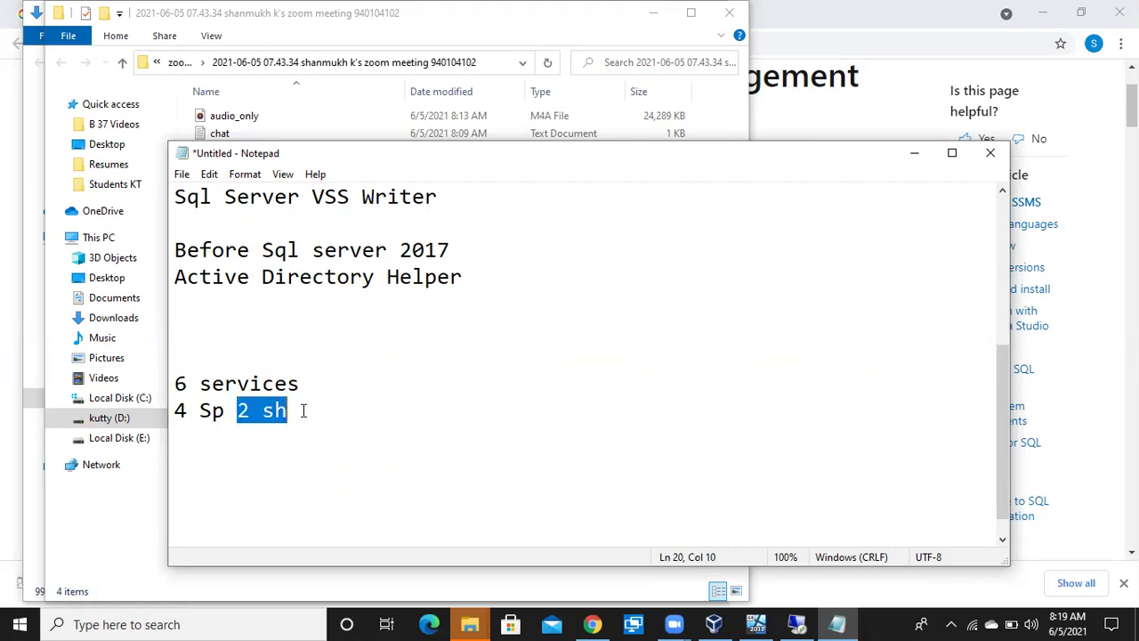
left_click(188, 441)
type("4 Sp")
key("Return")
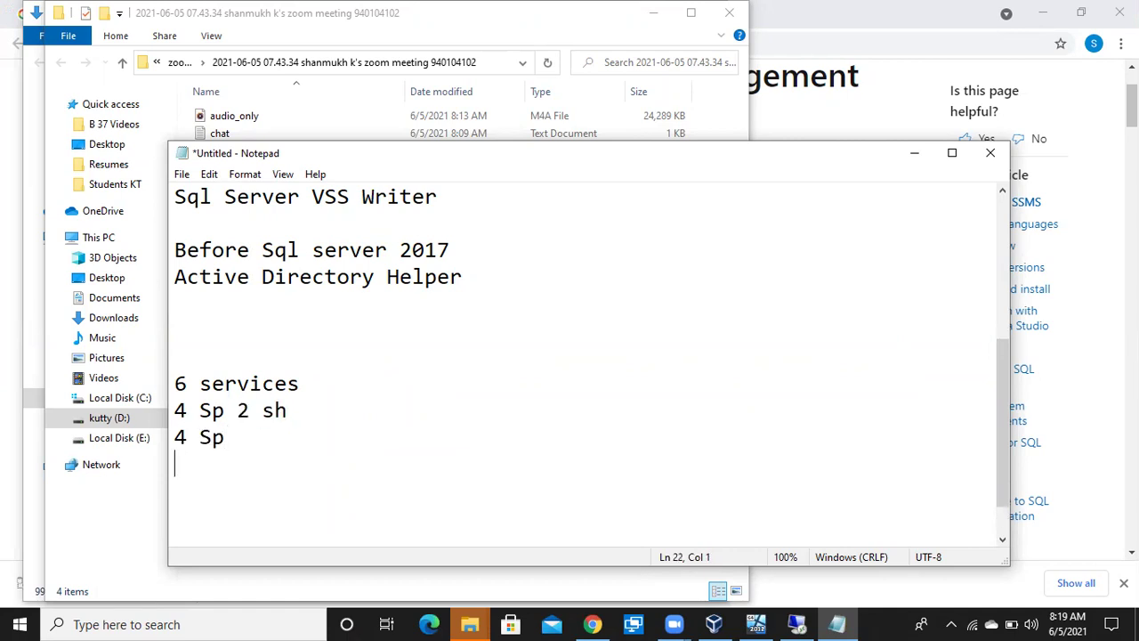
- Complete the service count with the line "10 Services" and the formula "4n+2" below it
type("10 Services")
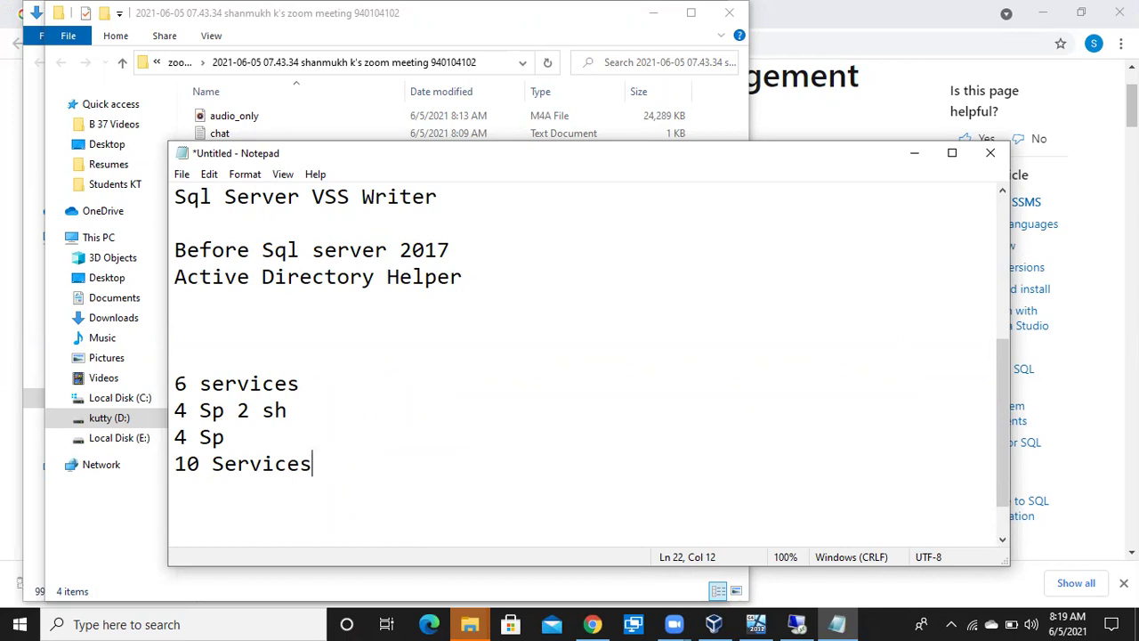
key("Return")
type("4n+2")
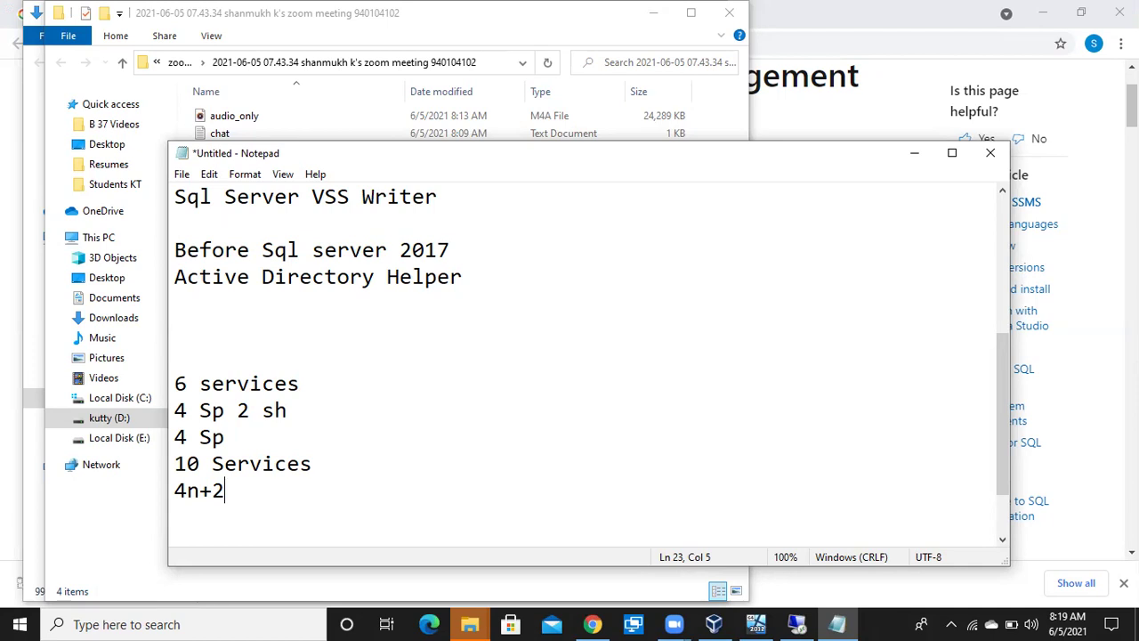
- Switch to the remote server's Services console and compare the SQL Server (MSSQLSERVER) and SQL Server Agent (MSSQLSERVER) service descriptions
left_click(917, 158)
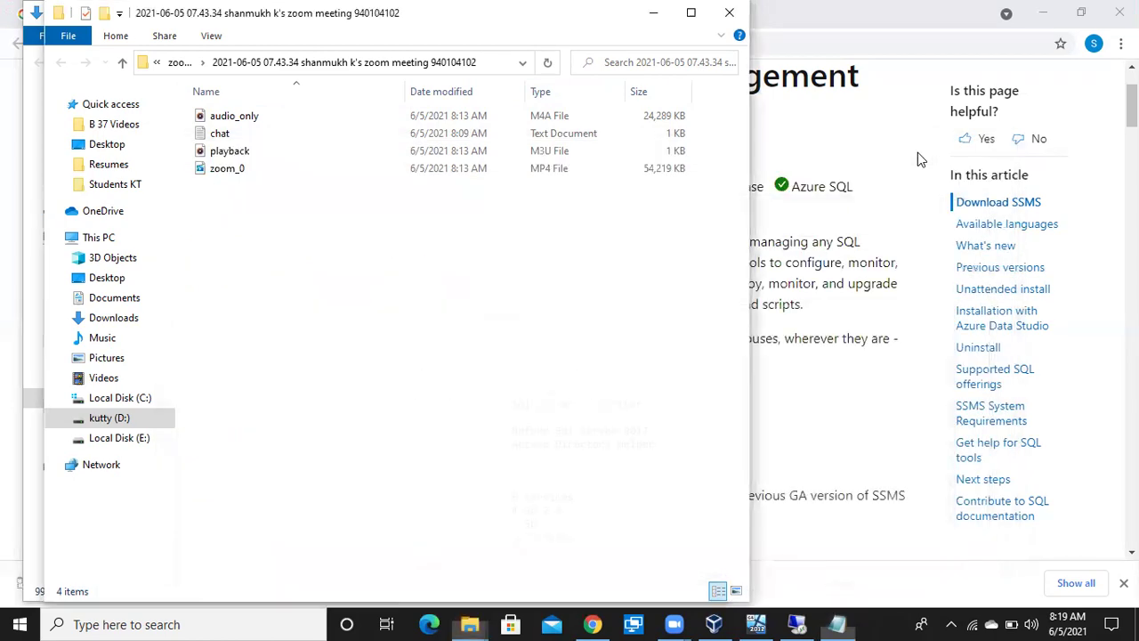
left_click(798, 623)
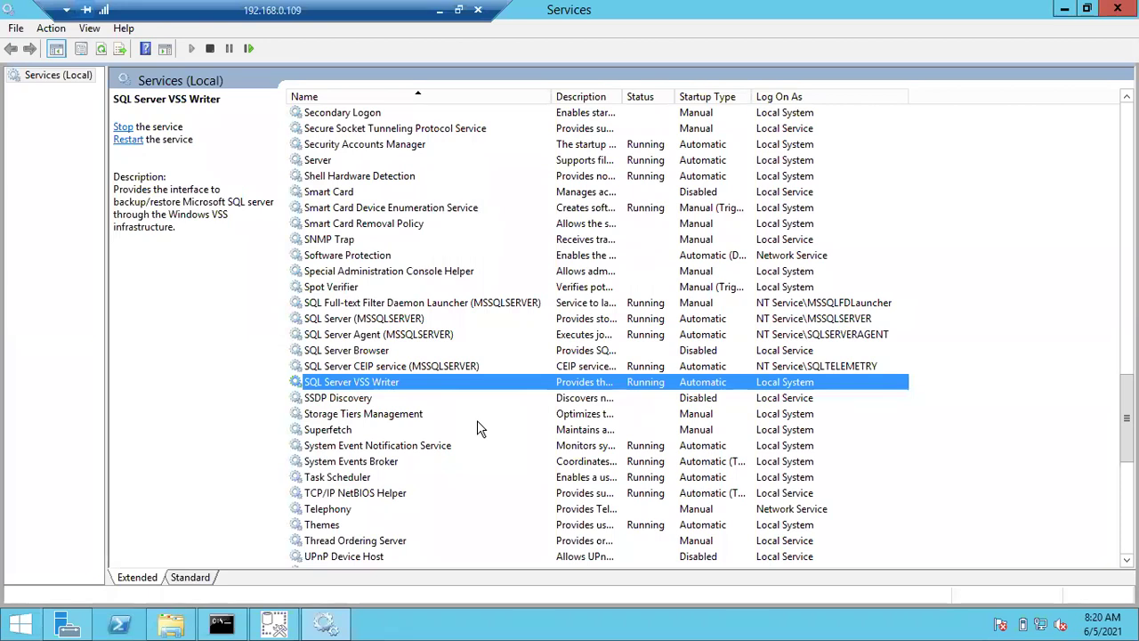
left_click(355, 319)
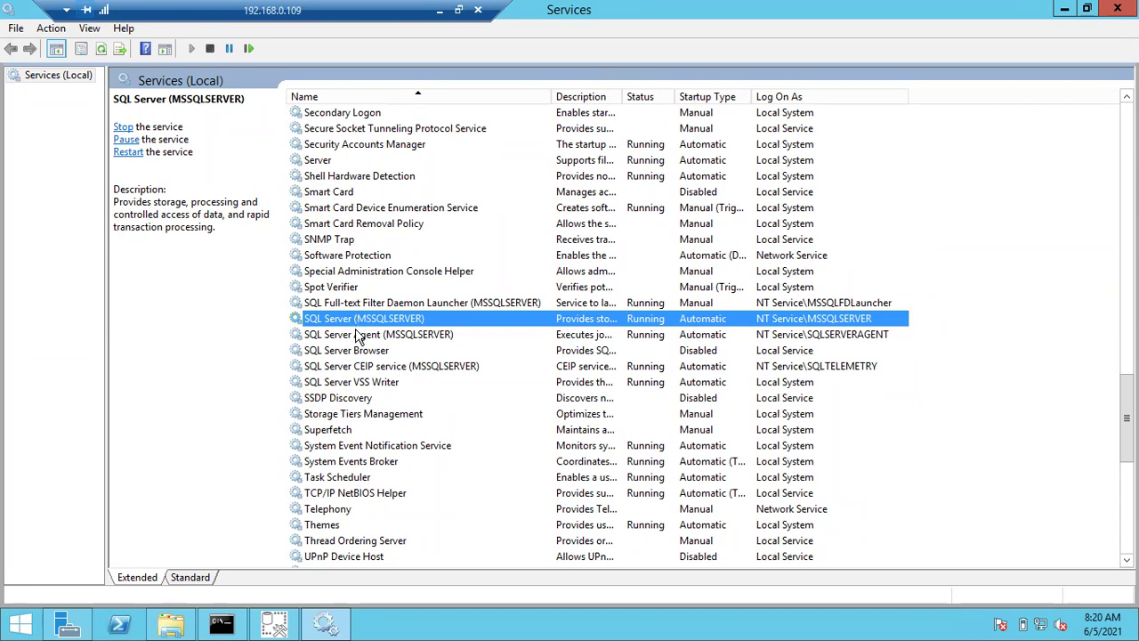
left_click(360, 337)
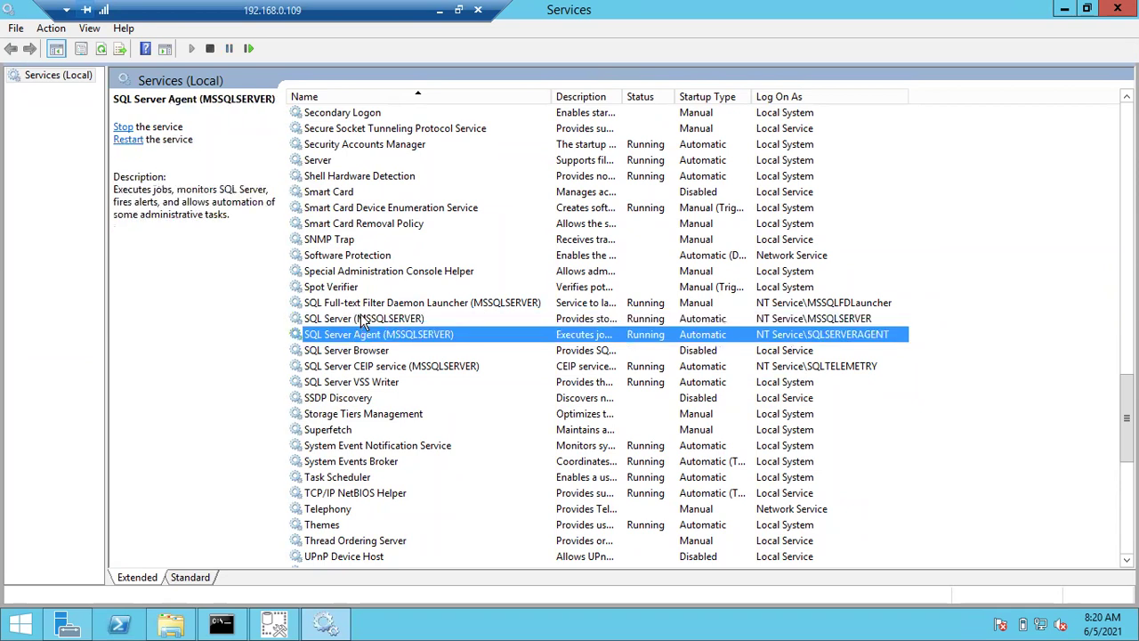
left_click(361, 319)
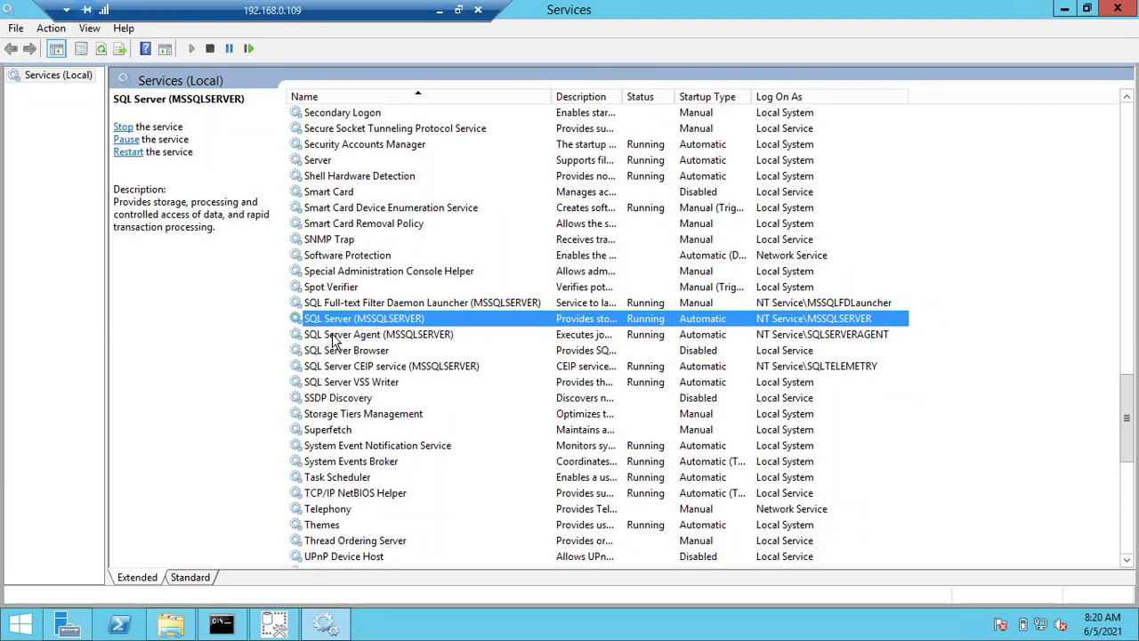
left_click(334, 339)
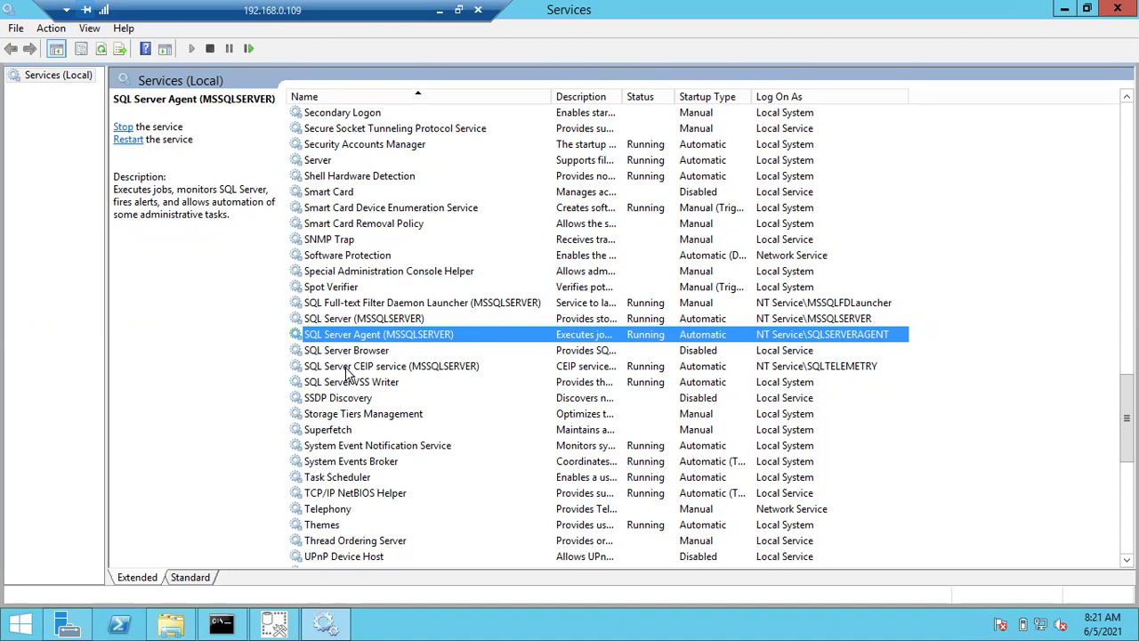
- Review the descriptions of the SQL Server CEIP, SQL Server (MSSQLSERVER), VSS Writer and Full-text Filter Daemon Launcher services
left_click(348, 374)
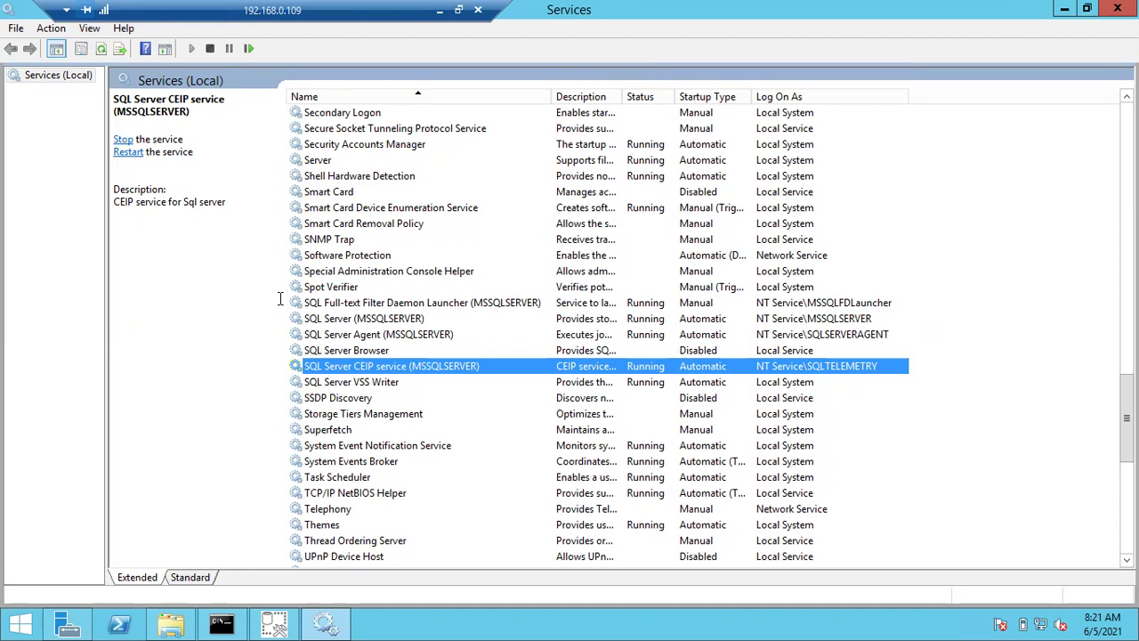
left_click(310, 321)
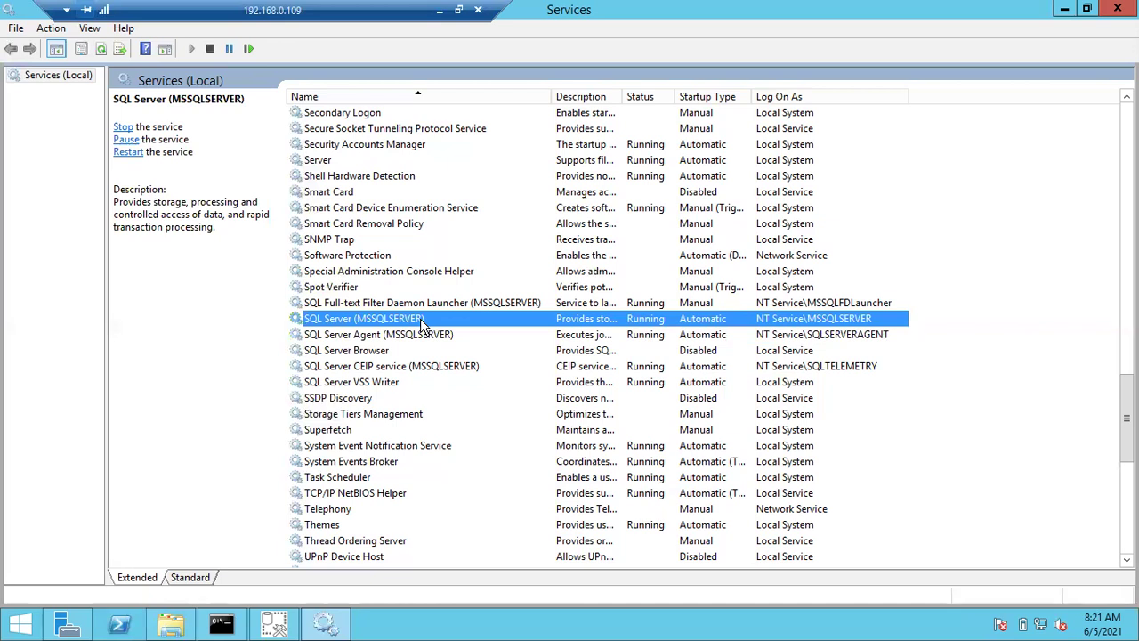
left_click(363, 384)
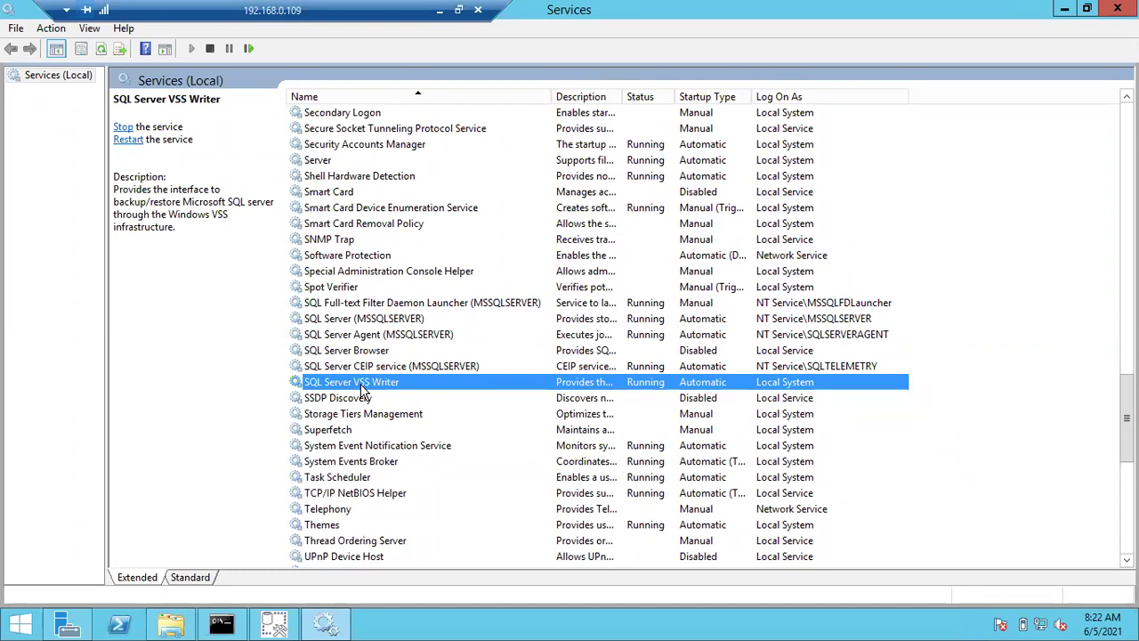
left_click(371, 305)
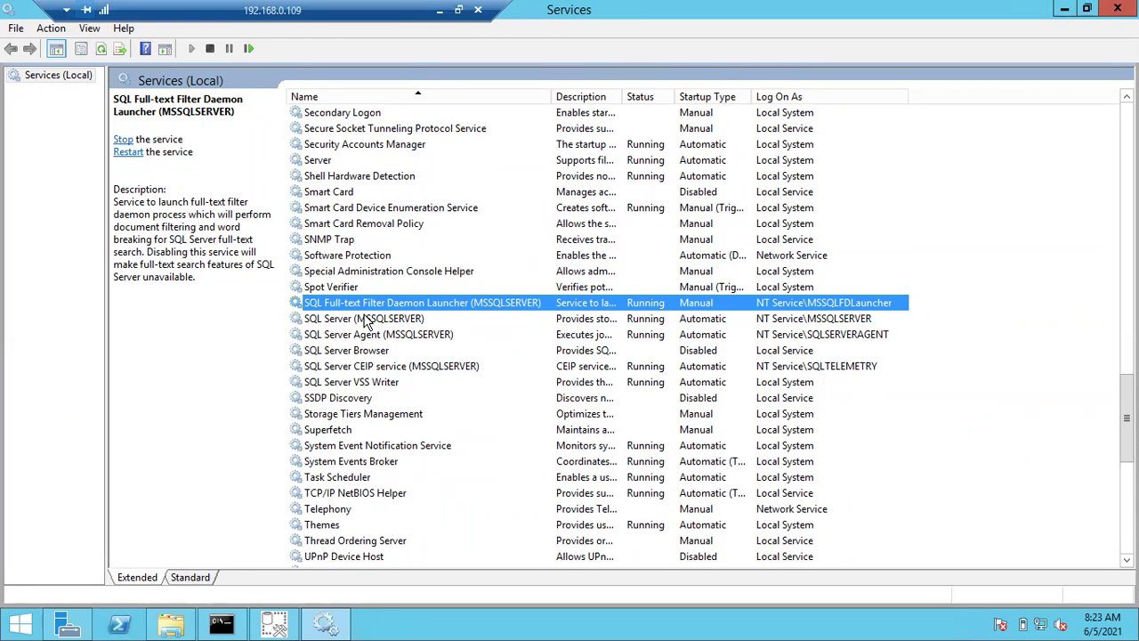
- Return to the local Notepad notes and add the line "3 Sql servers with 2 Reporting services" a few lines below the formula "4n+2"
left_click(440, 10)
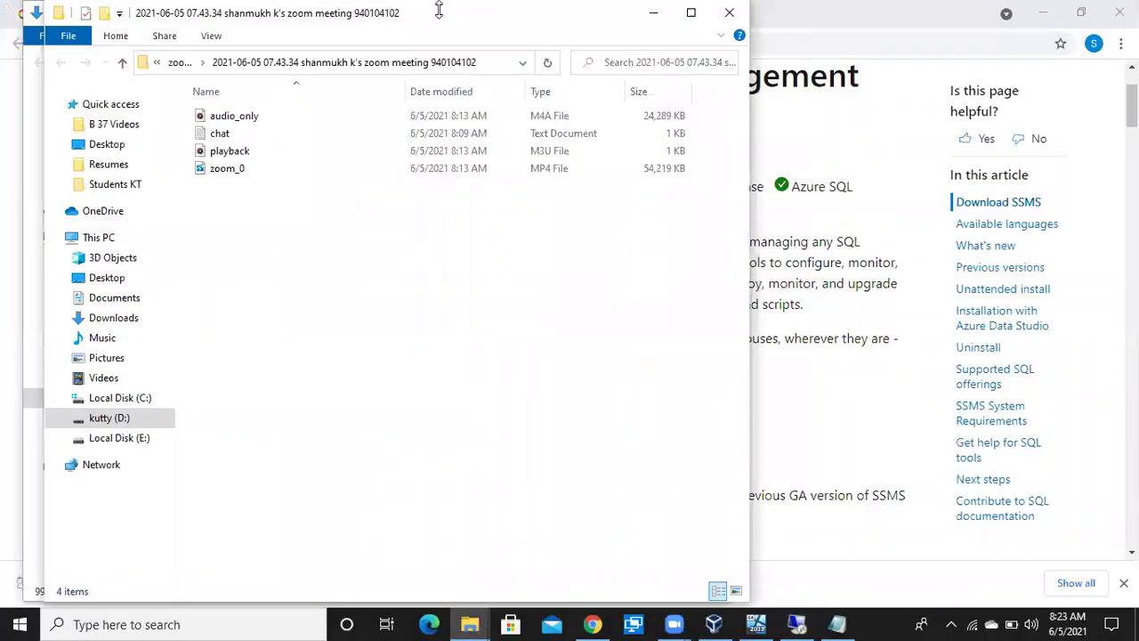
left_click(838, 622)
key("Return")
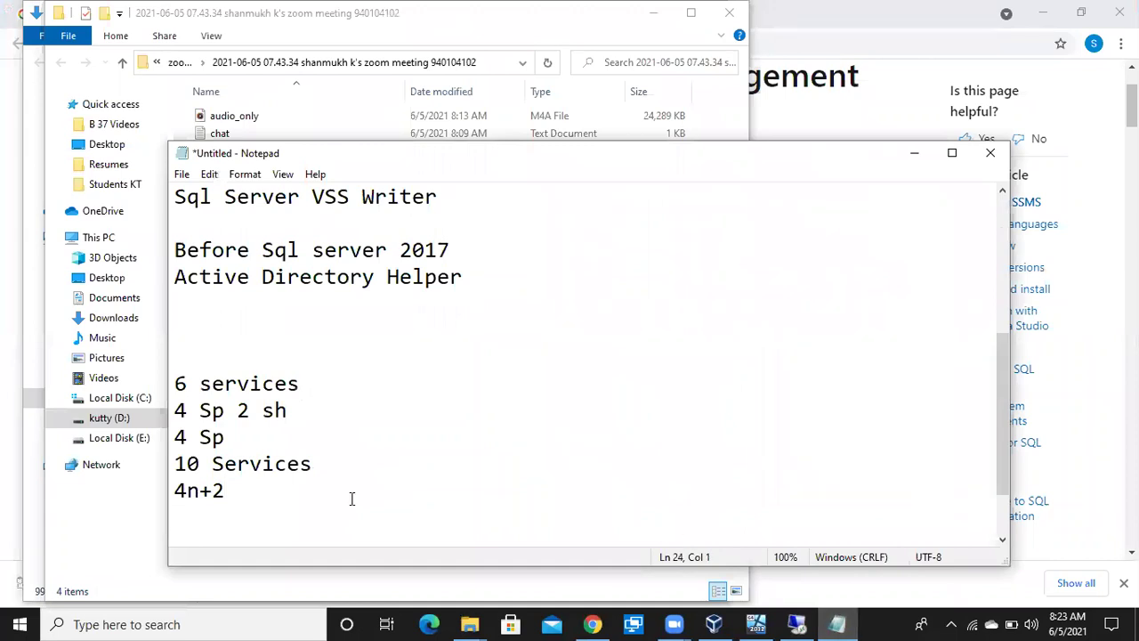
key("Return")
key("Return")
key("Return")
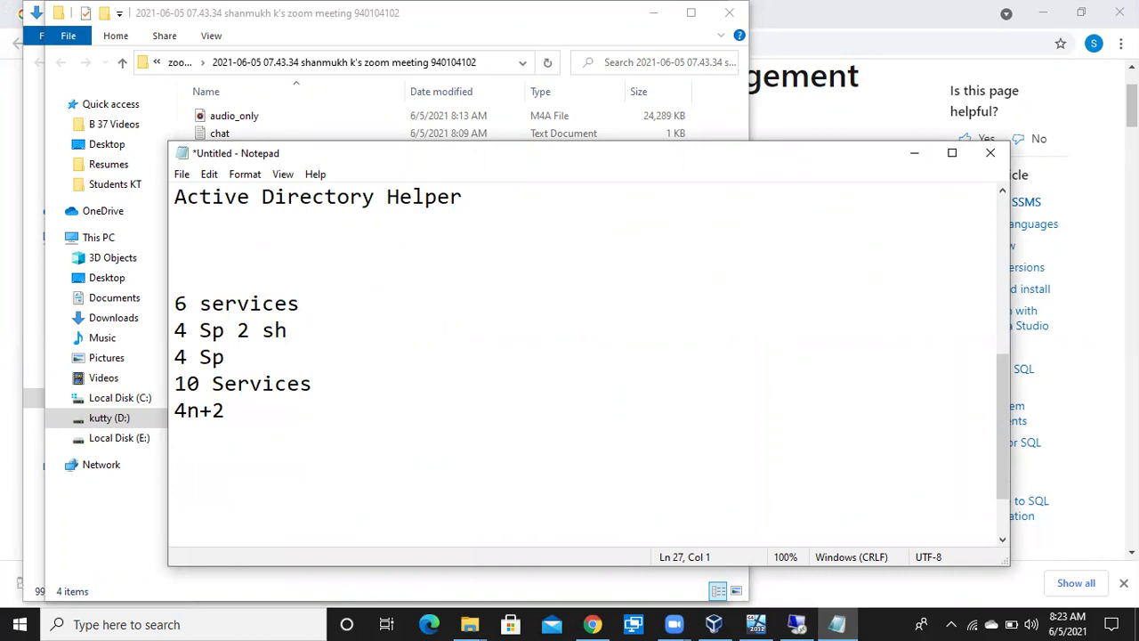
type("3 Ser")
key("BackSpace")
key("BackSpace")
type("ql server")
key("BackSpace")
type("s with ")
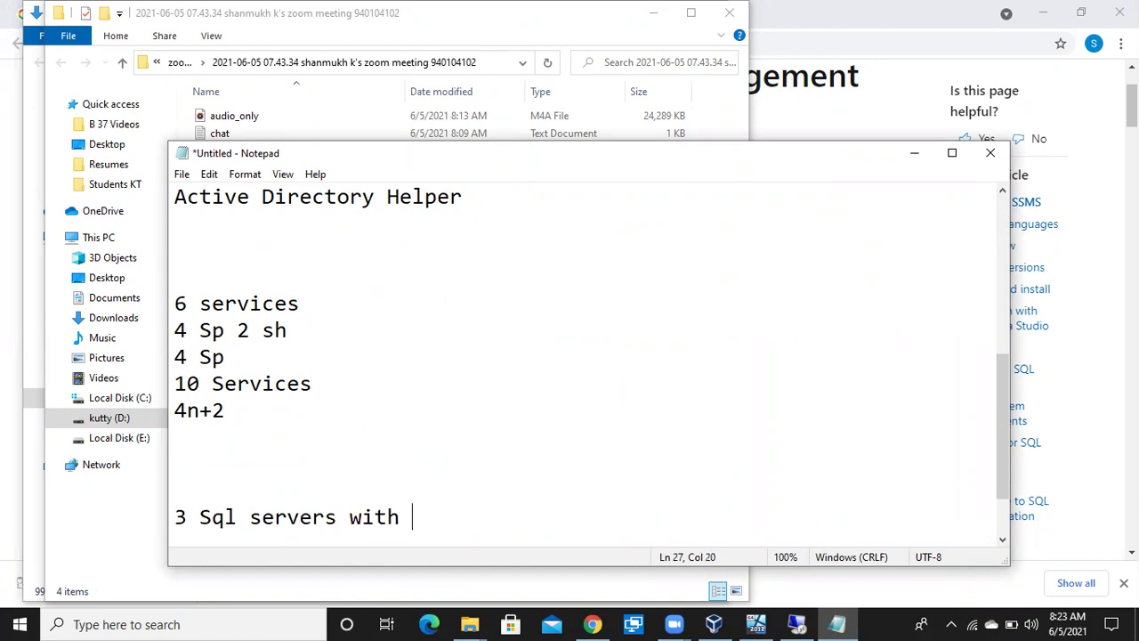
type("2 Repor")
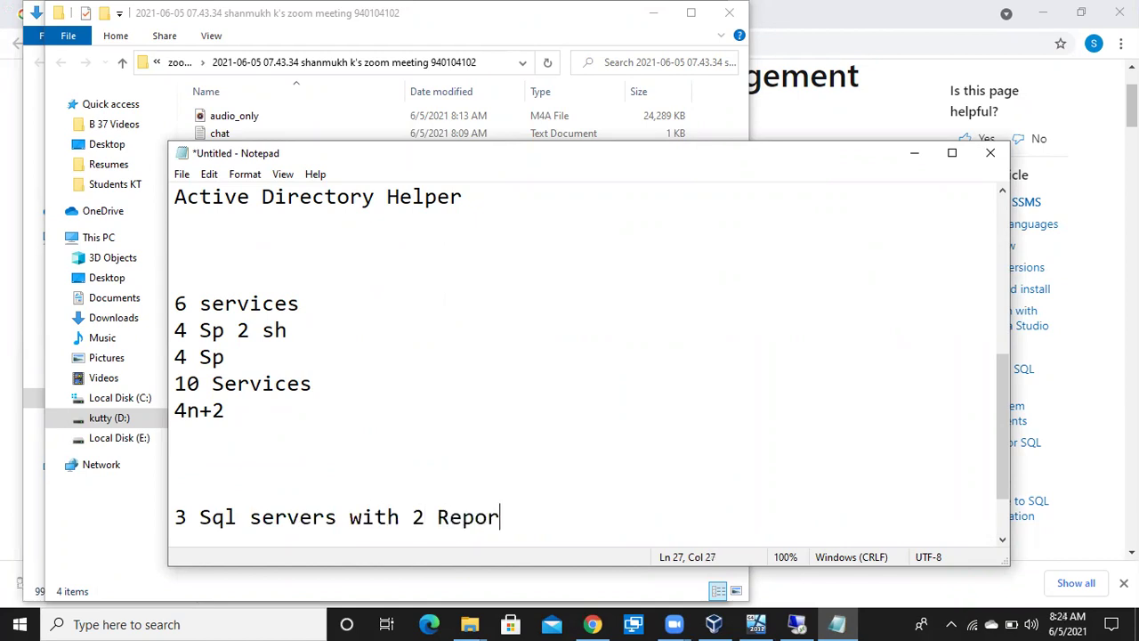
type("ting services")
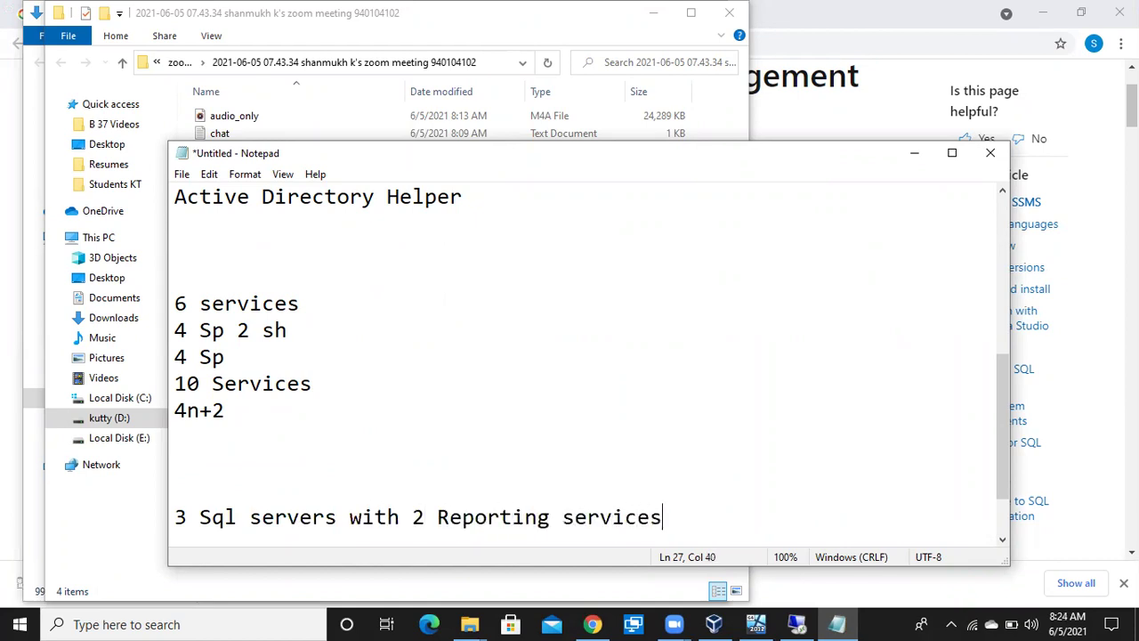
key("Return")
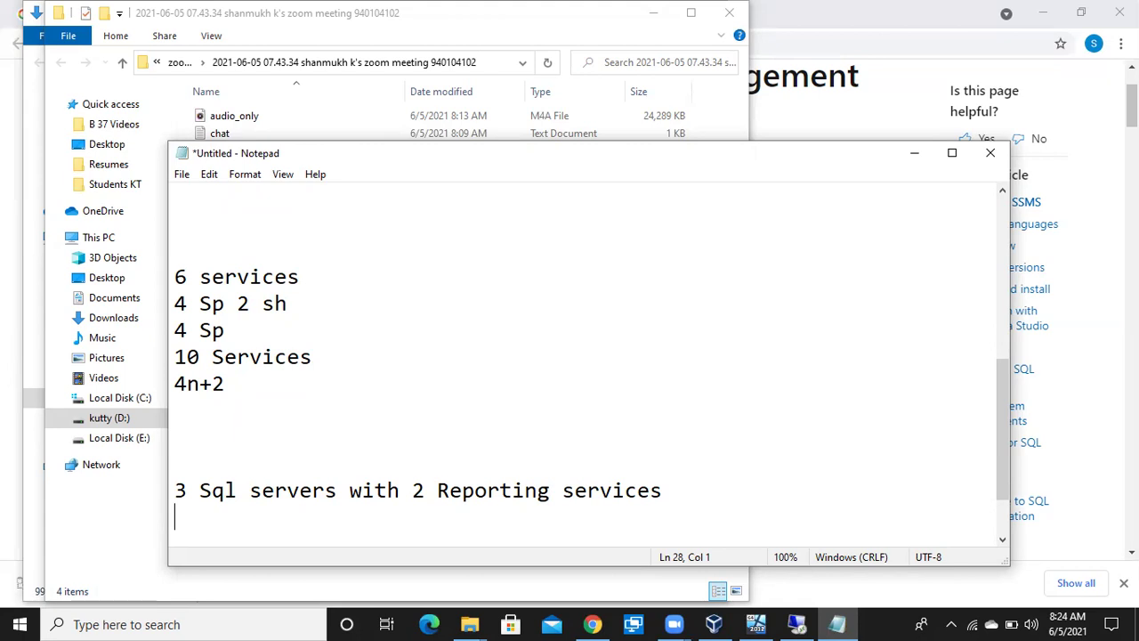
- Highlight the Specific Services entries, and add "Sql Server Integration services" beneath "Sql Server VSS Writer" in the Shared Services list
scroll(587, 365, "up", 5)
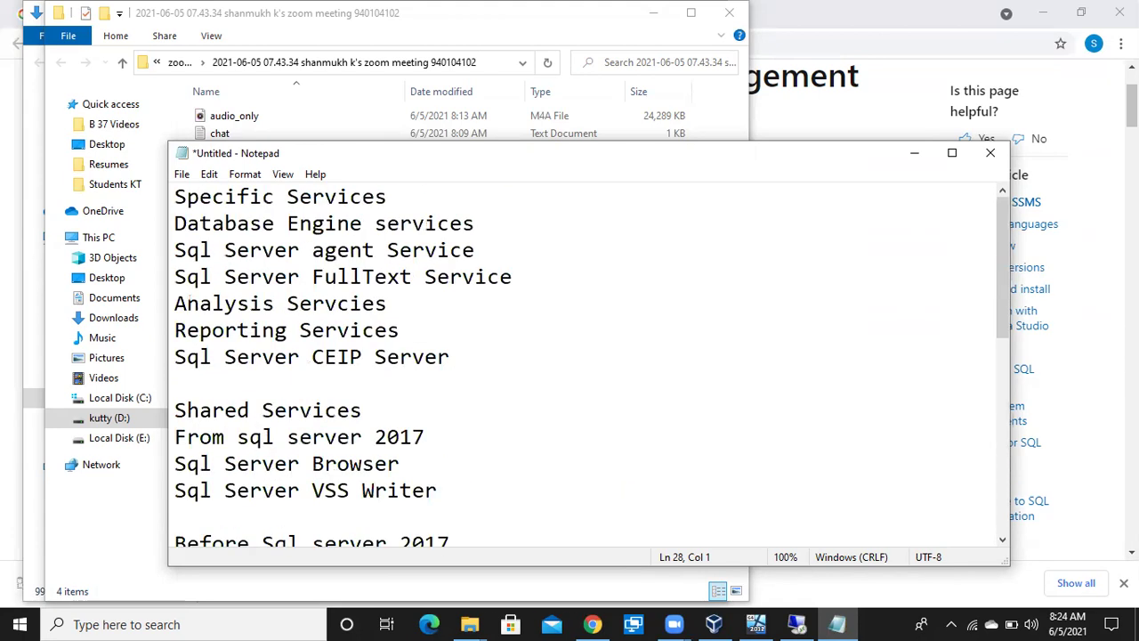
left_click_drag(460, 362, 169, 219)
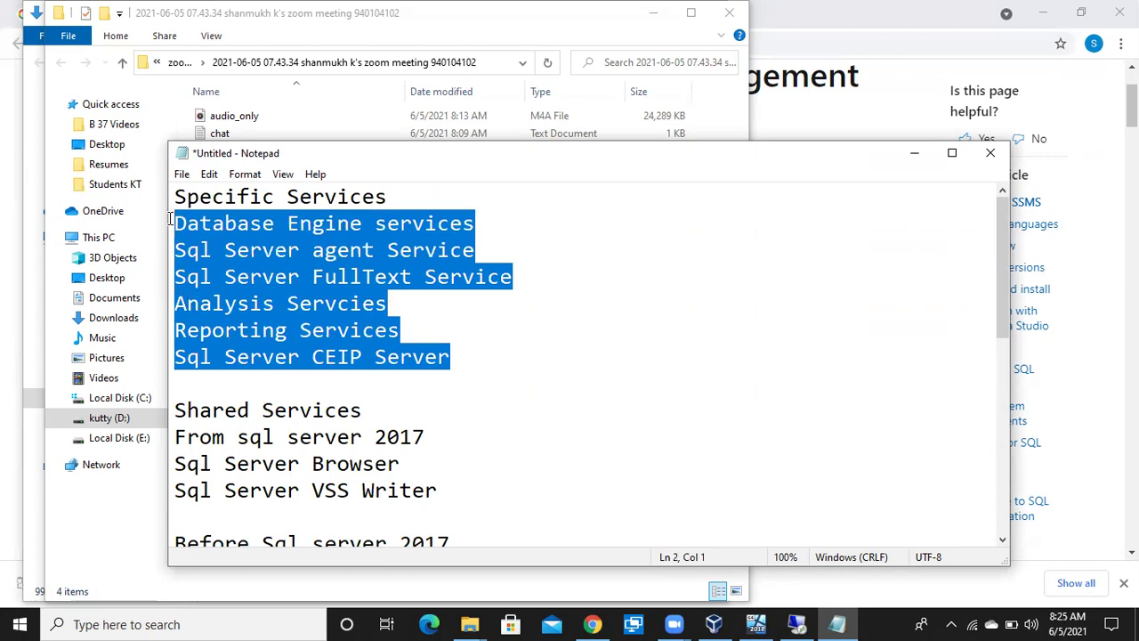
left_click(460, 497)
key("Return")
type("Sql Server Ing")
key("BackSpace")
type("tr")
key("BackSpace")
type("egration services")
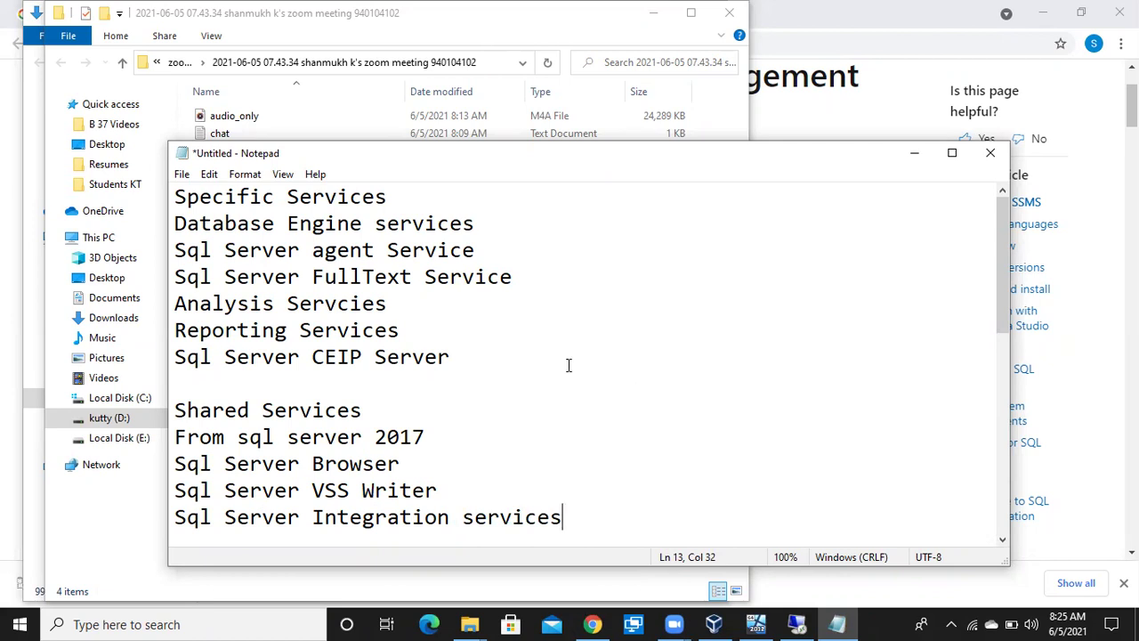
- Highlight the Analysis, Reporting and Integration services lines one after another to compare them
left_click_drag(393, 303, 149, 310)
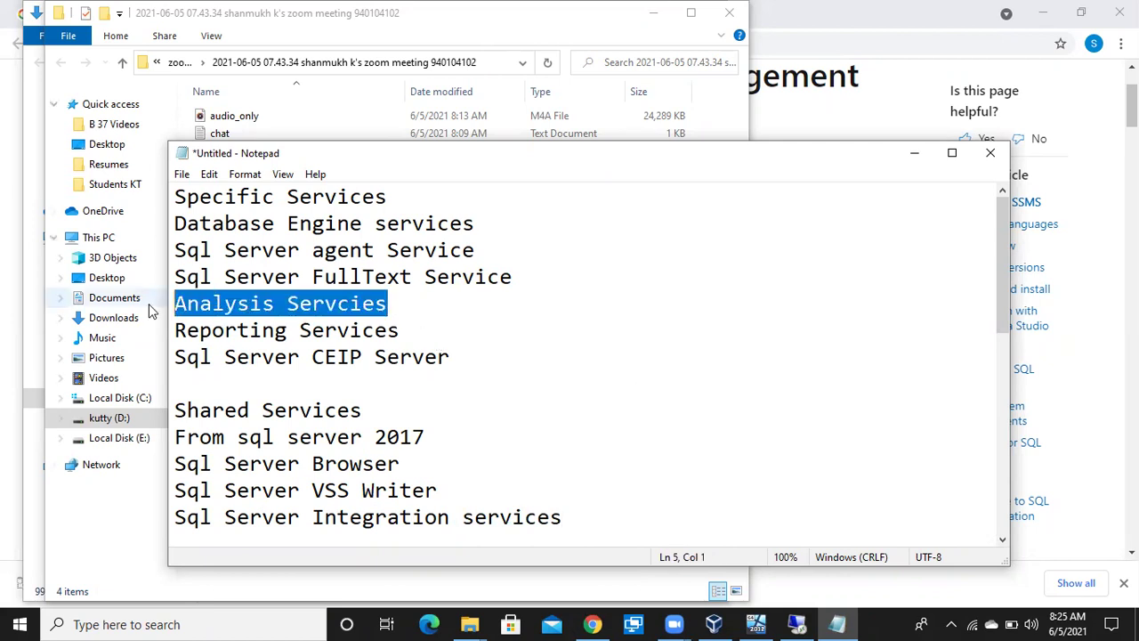
left_click_drag(401, 330, 172, 323)
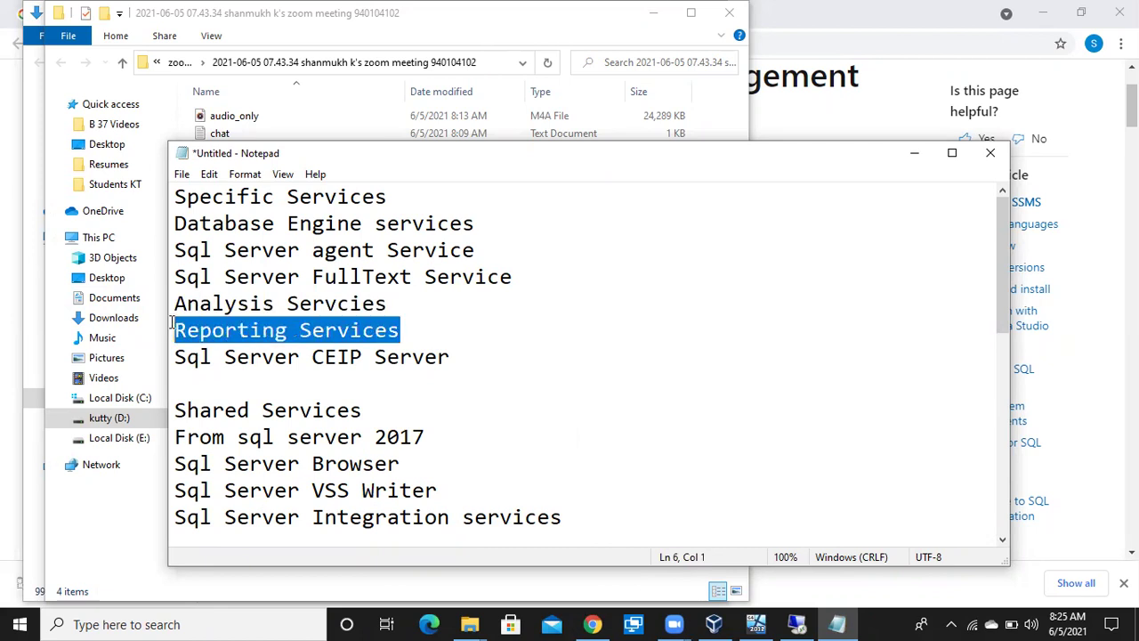
left_click_drag(565, 519, 177, 516)
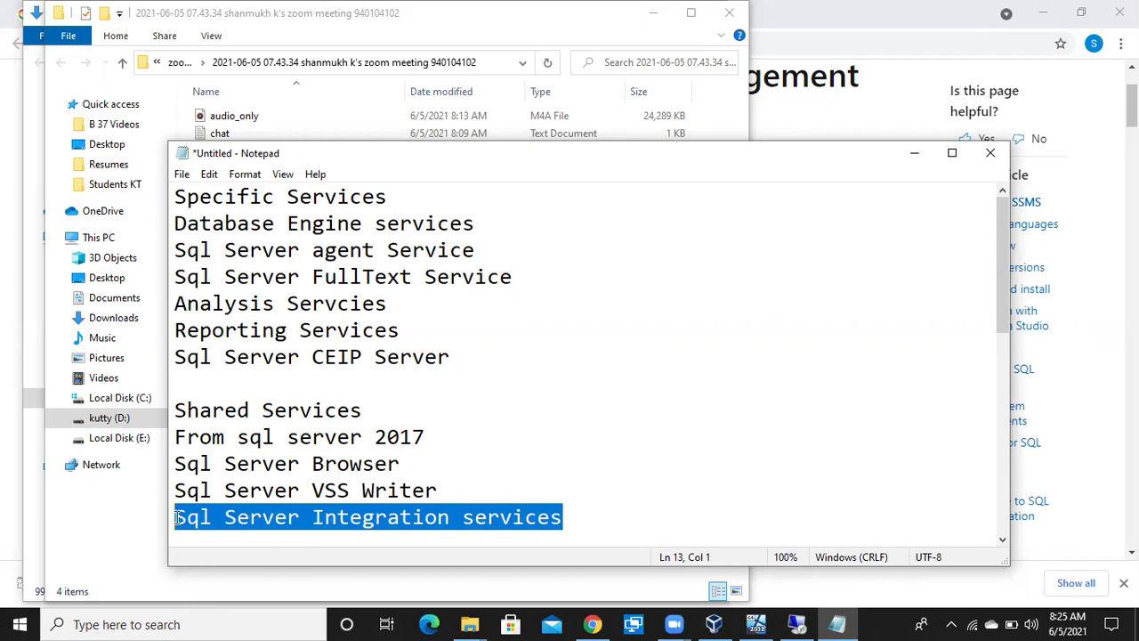
left_click(575, 518)
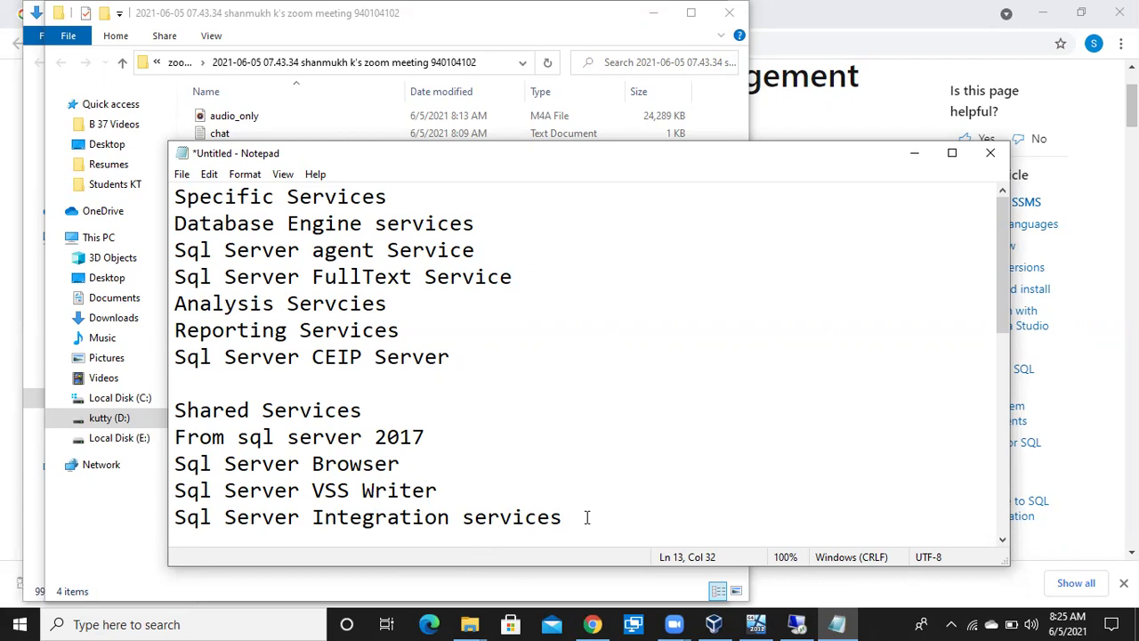
- Below "3 Sql servers with 2 Reporting services", work out the count on three lines: "4N+2+2", "12+4" and "16 services"
scroll(829, 340, "down", 1)
left_click_drag(1006, 331, 987, 495)
left_click(354, 475)
key("Up")
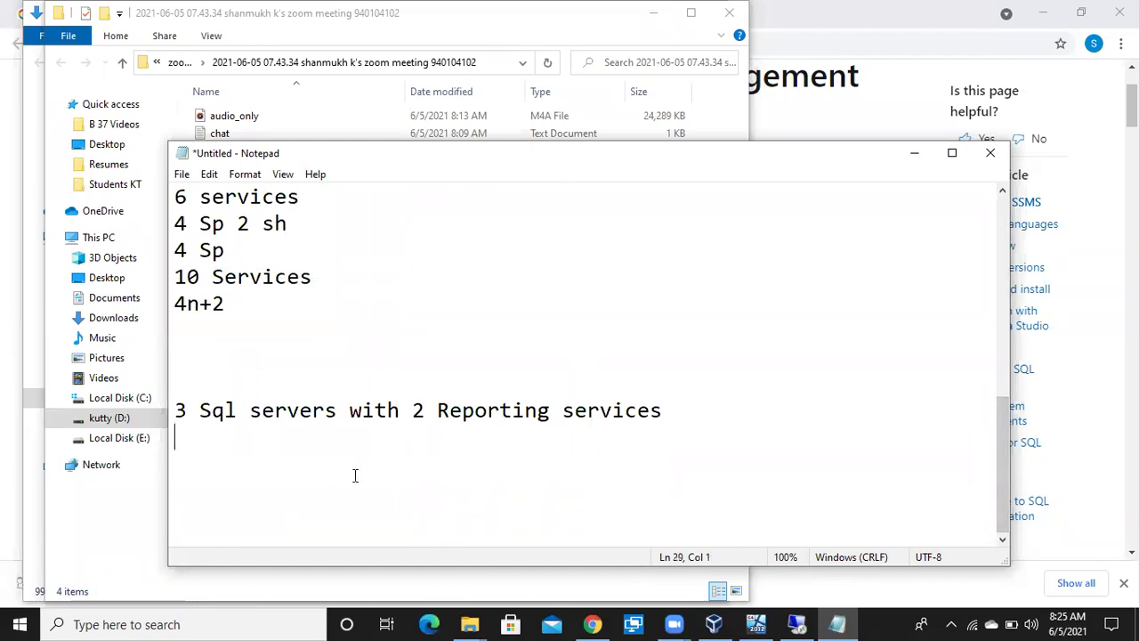
type("4N+2")
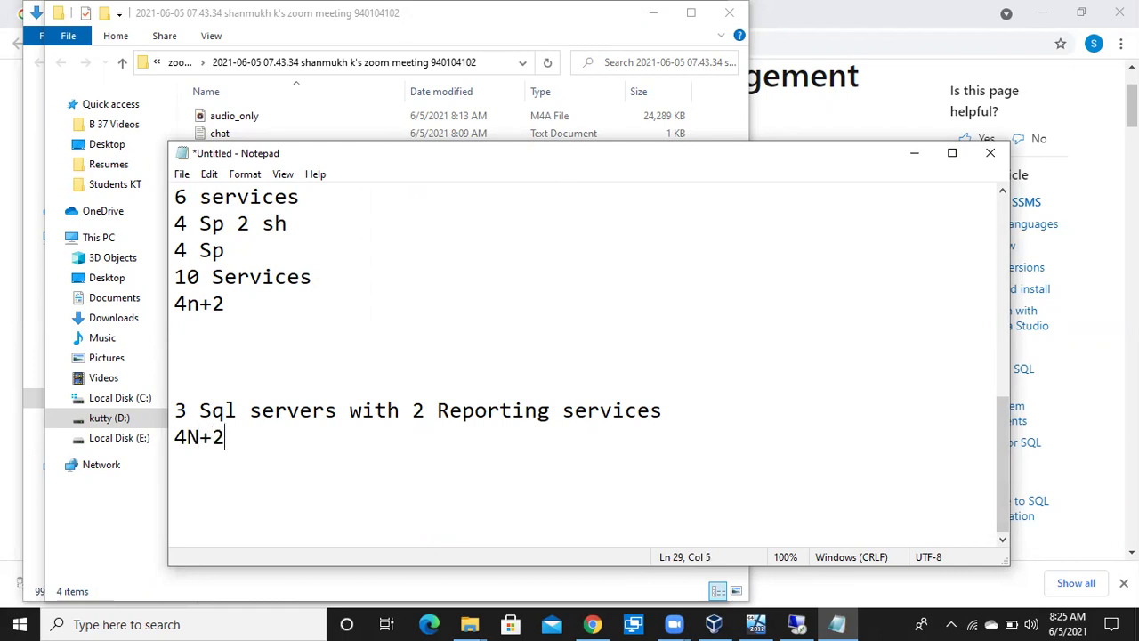
type("+2")
key("Return")
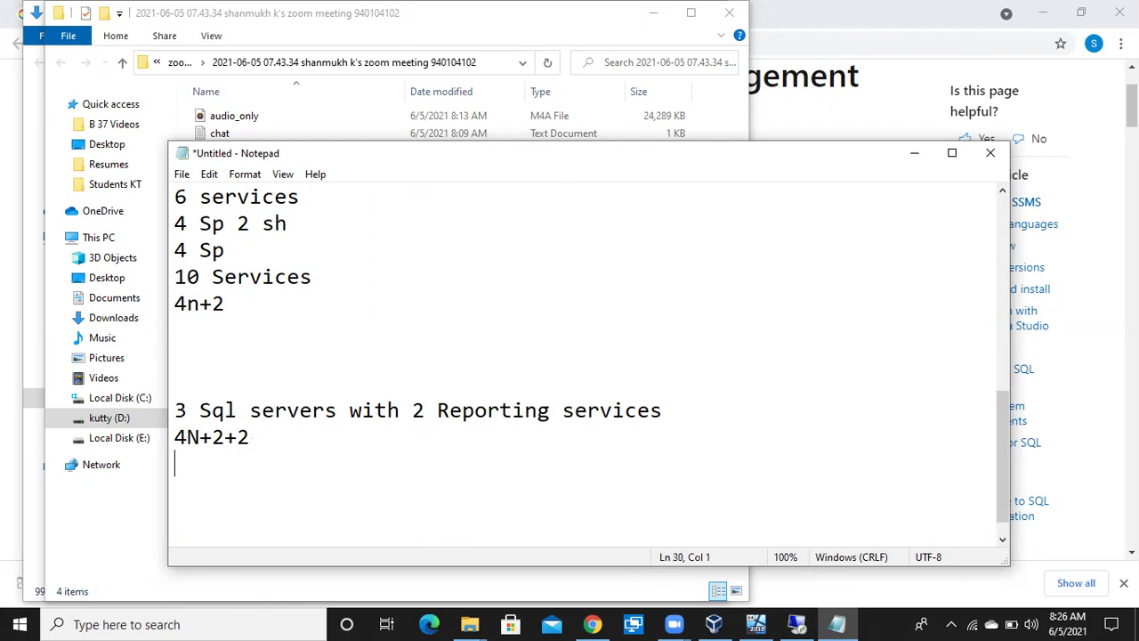
type("12+4")
key("Return")
type("16 services")
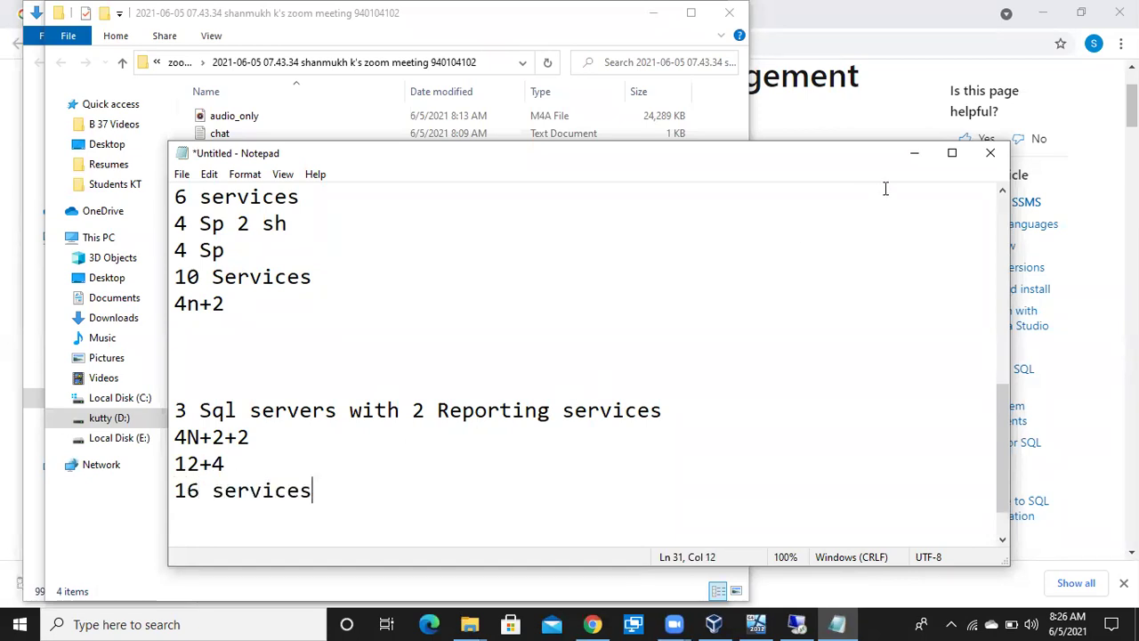
- Switch to the SQL Server Management Studio setup window on the remote server and restart the computer to complete the installation
left_click(916, 153)
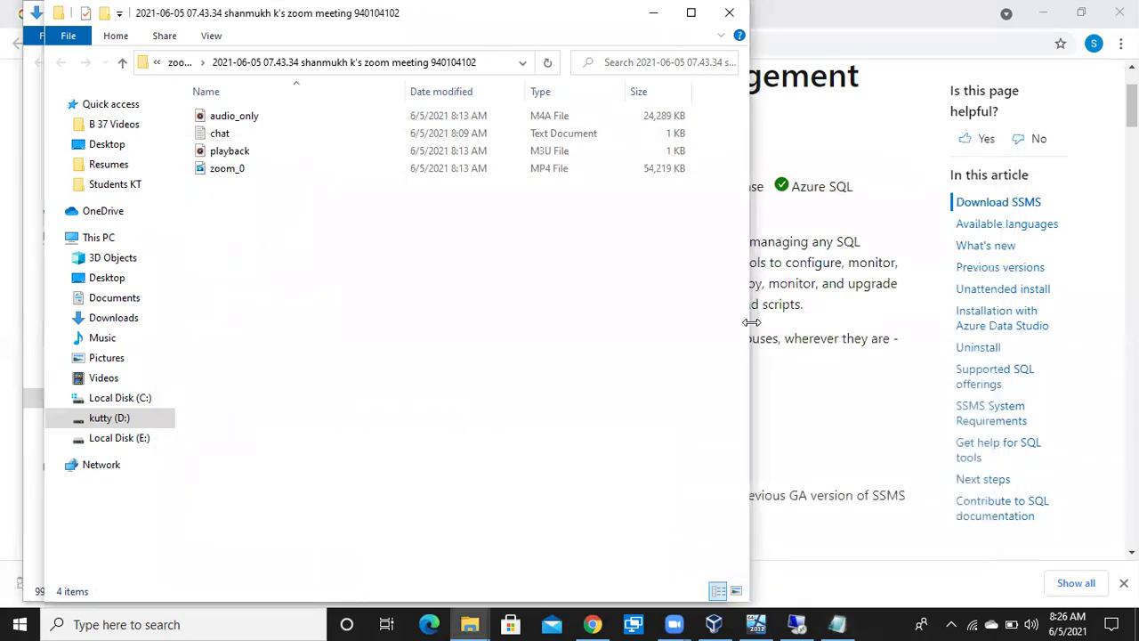
left_click(798, 624)
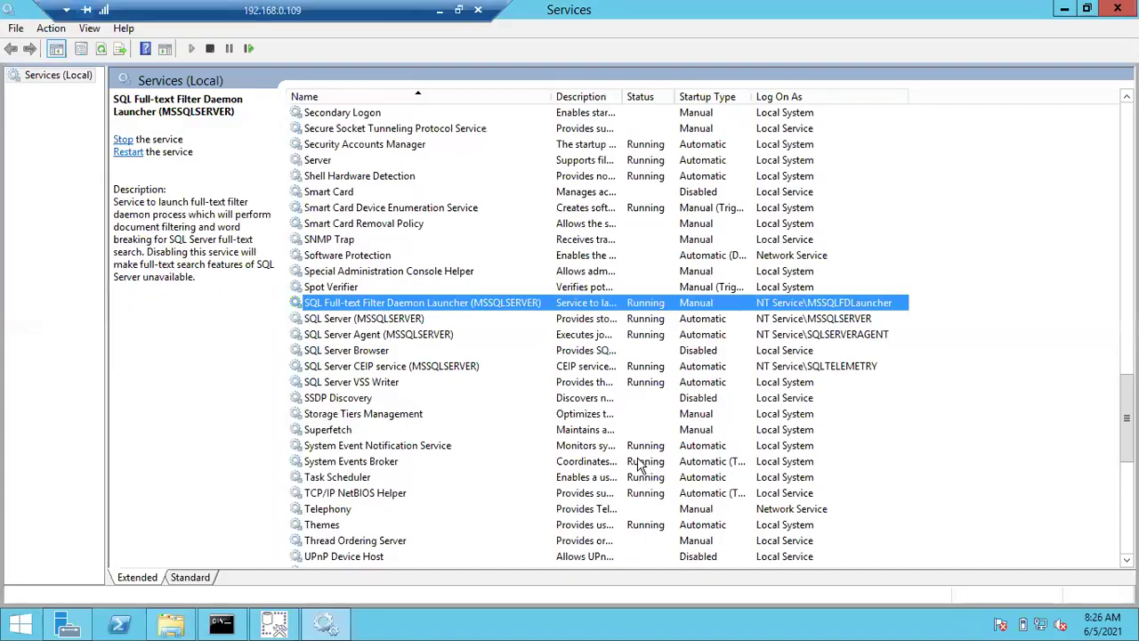
left_click(276, 625)
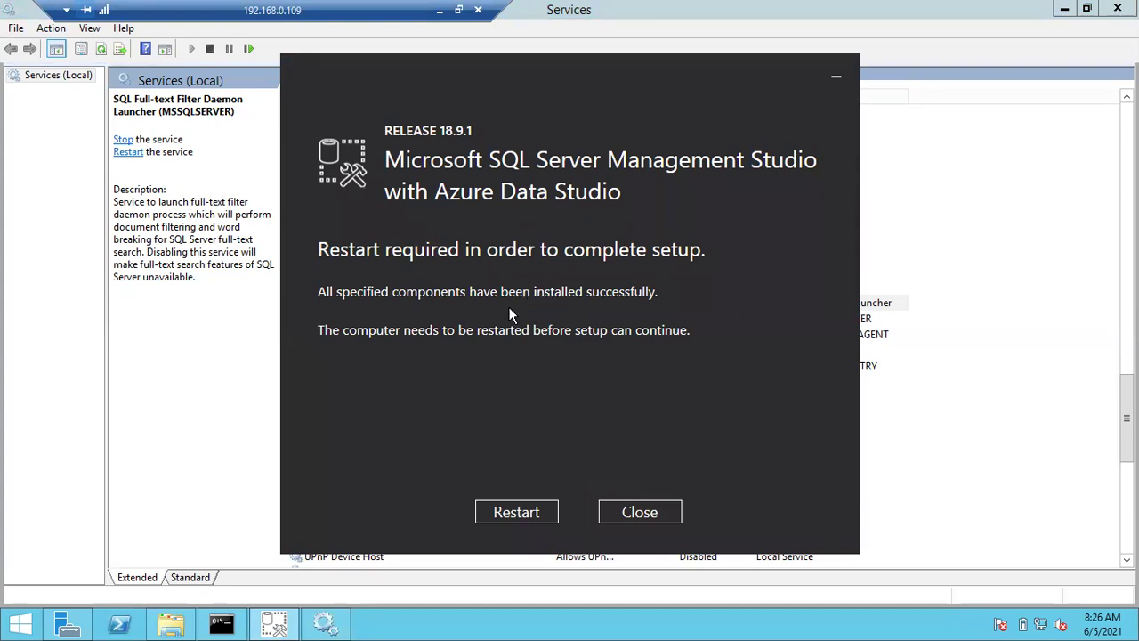
left_click(517, 511)
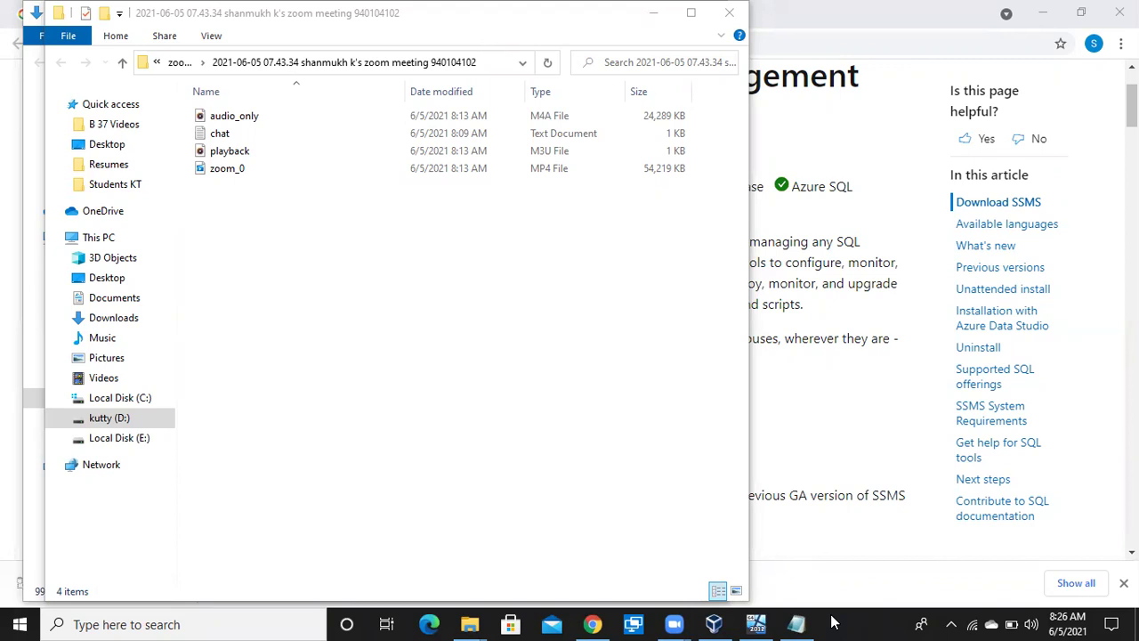
- Open a Command Prompt on the host computer and ping the server at 192.168.0.109
key("super+r")
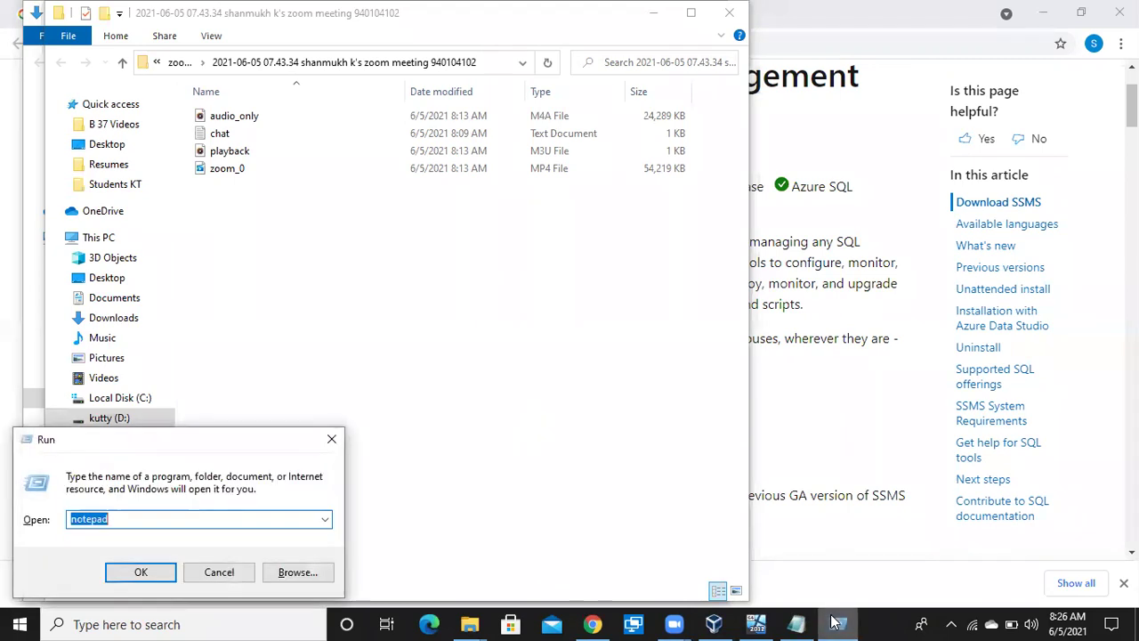
type("cmd")
key("Return")
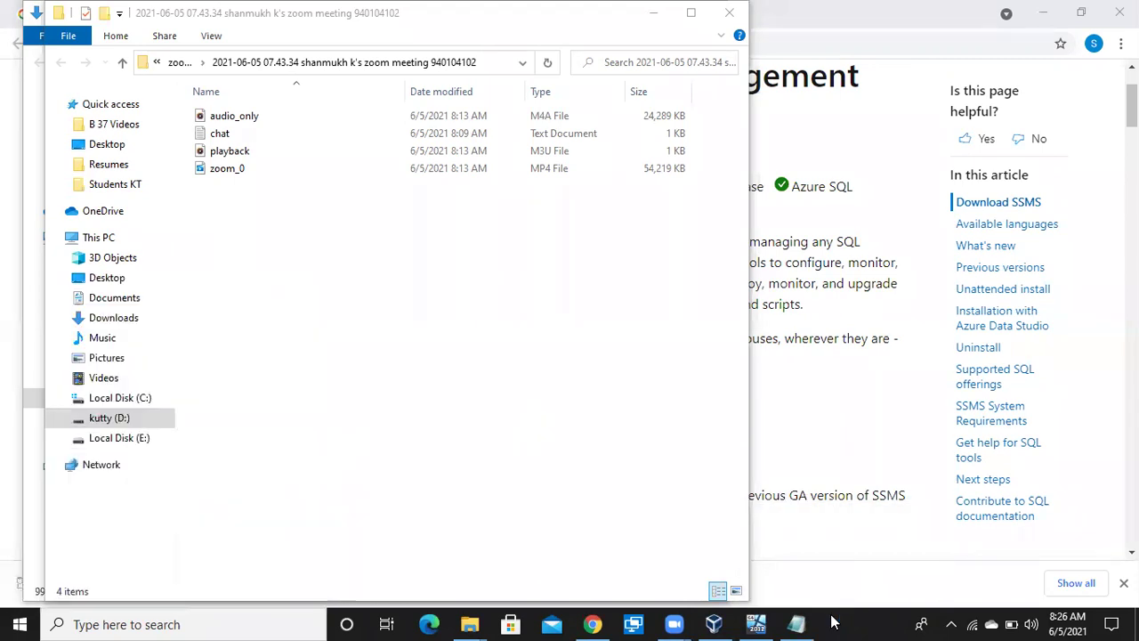
type("pin")
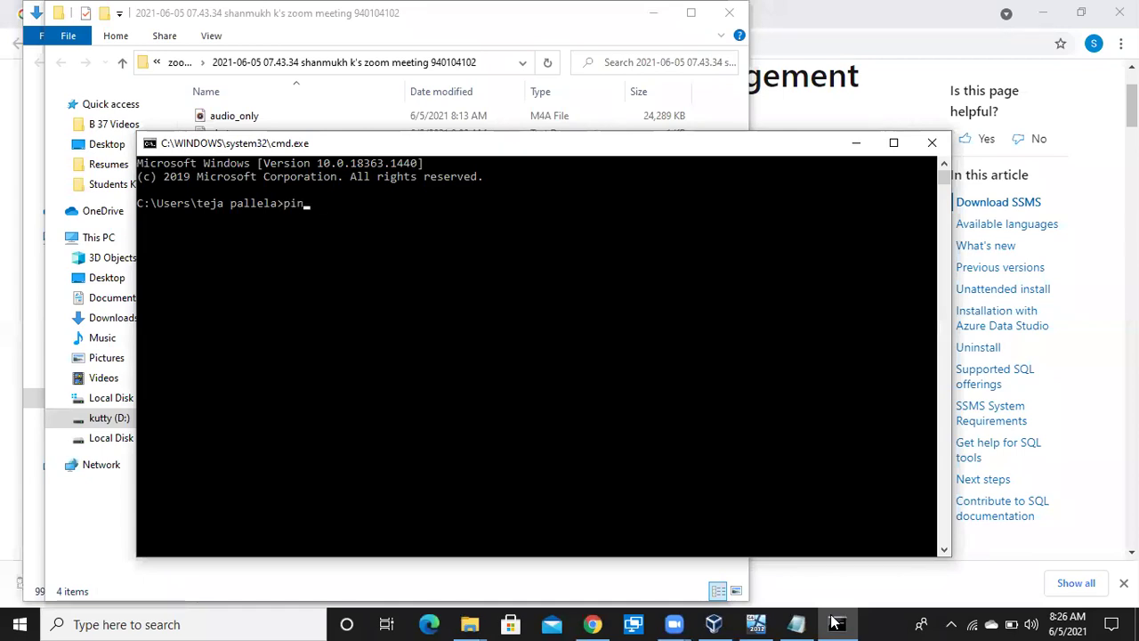
type("g 192.168.0.10")
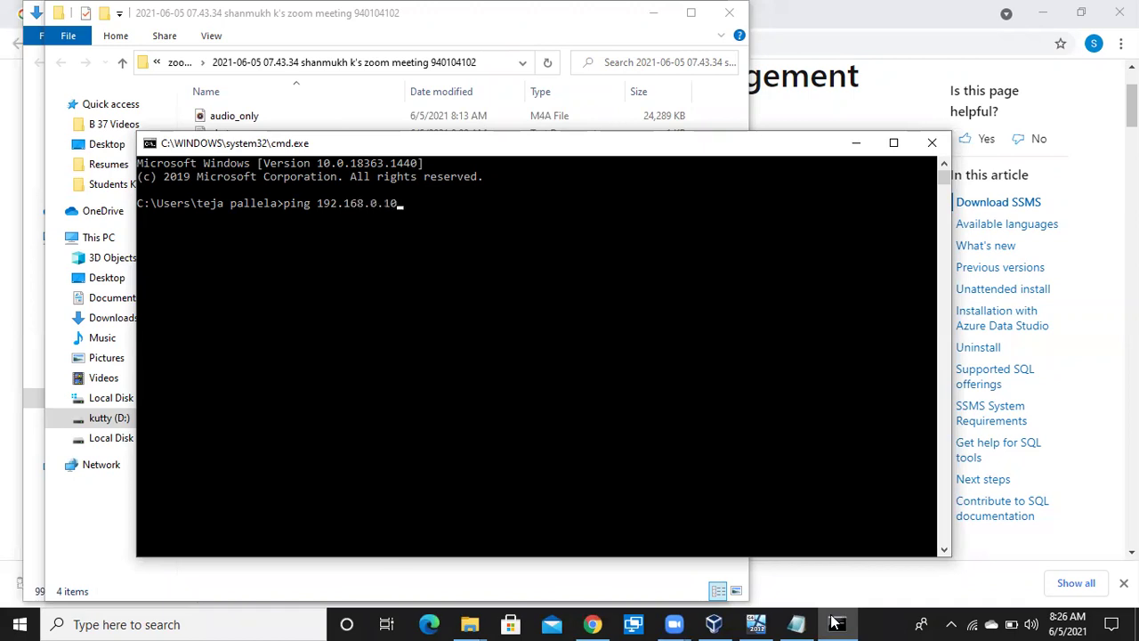
type("9")
key("Return")
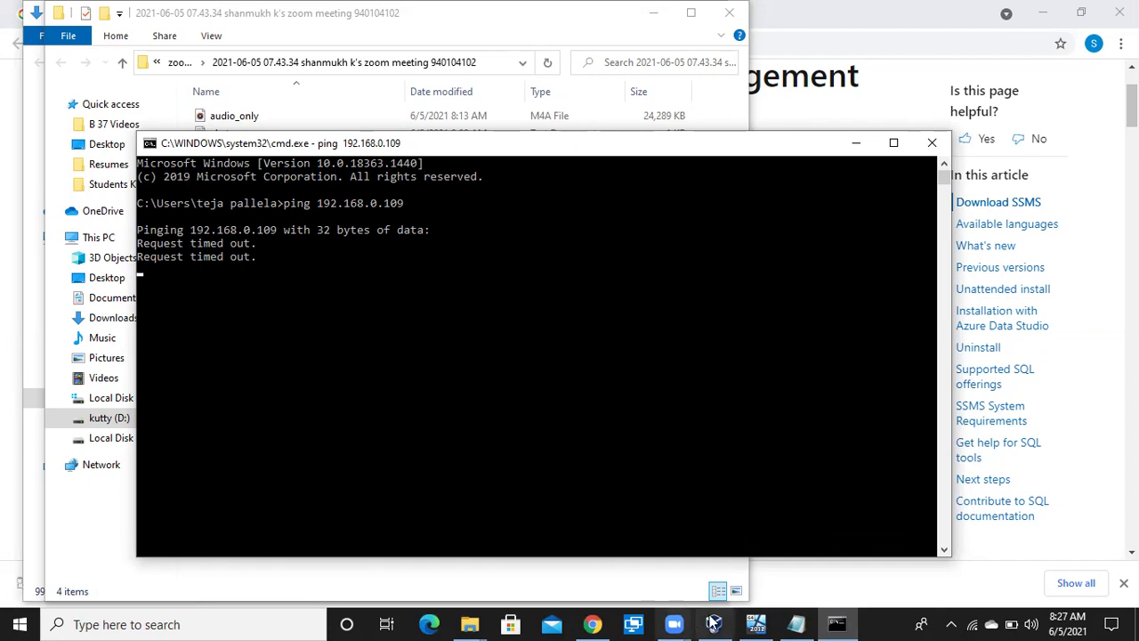
- Check the BATCH 37 virtual machine's screen and repeat the ping of 192.168.0.109 from the host Command Prompt
left_click(755, 623)
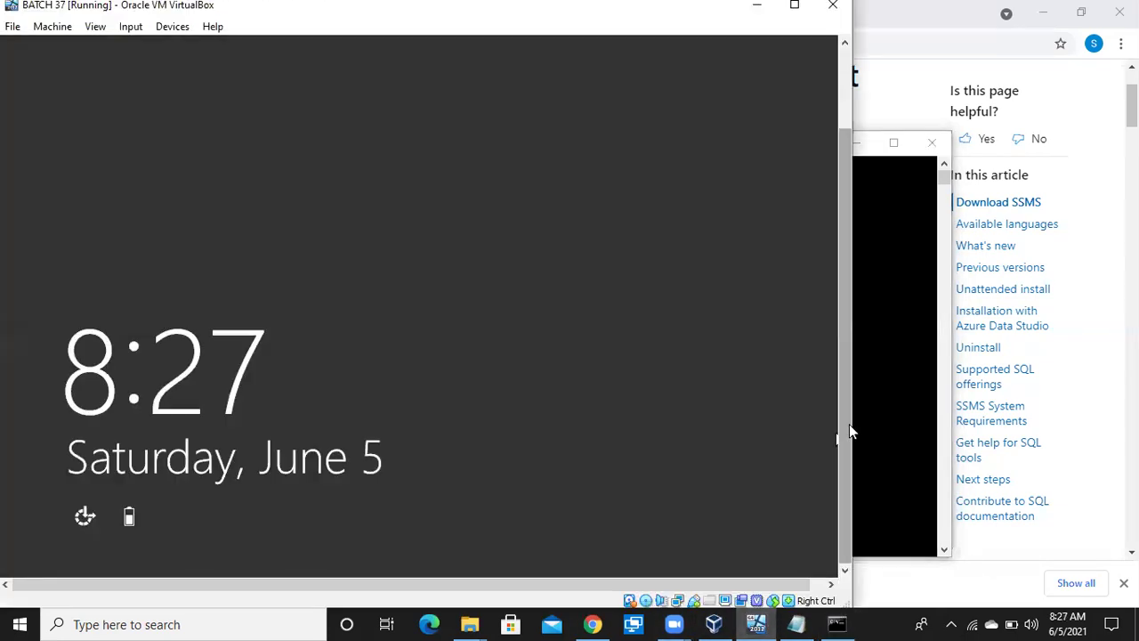
left_click(898, 413)
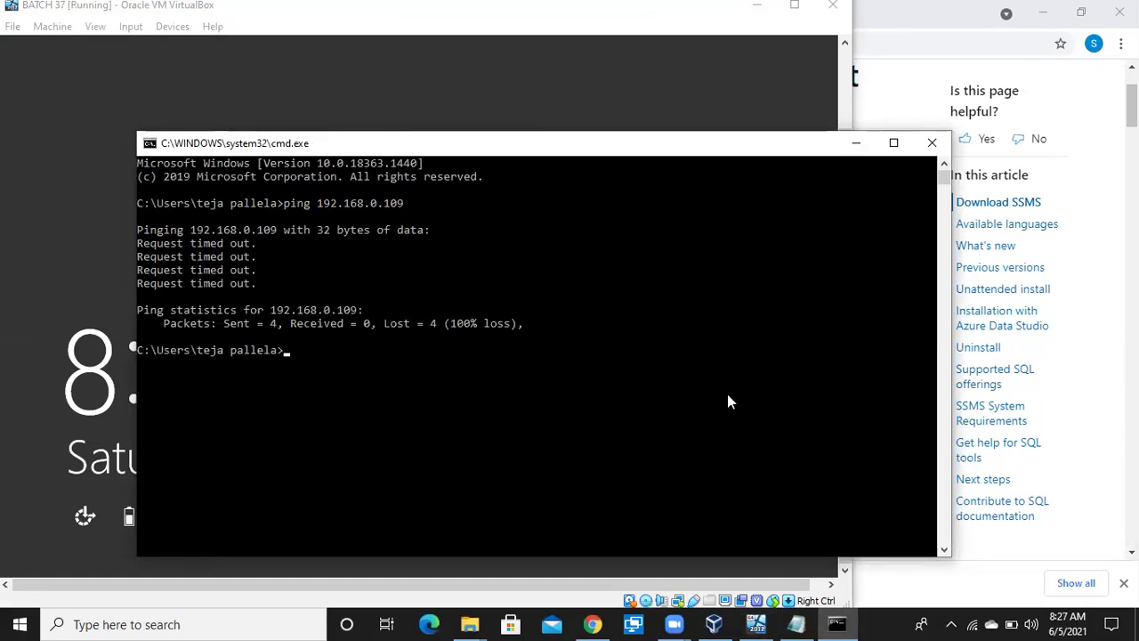
key("Up")
key("Return")
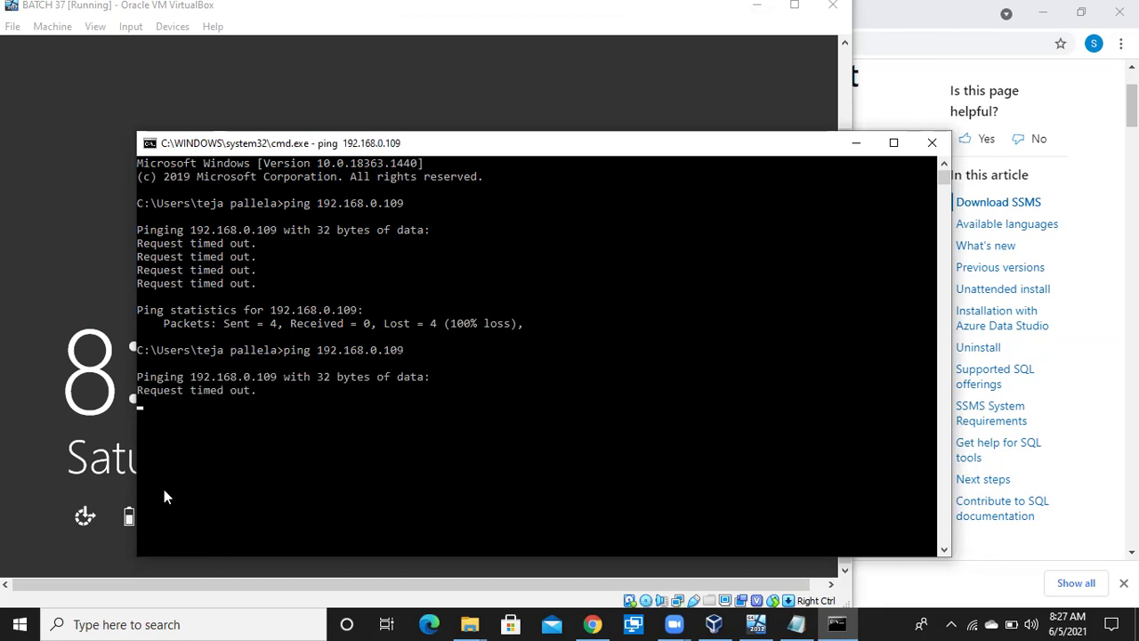
- Reset the BATCH 37 virtual machine and monitor it from the host with the continuous ping "ping 192.168.0.109 -t"
left_click(20, 443)
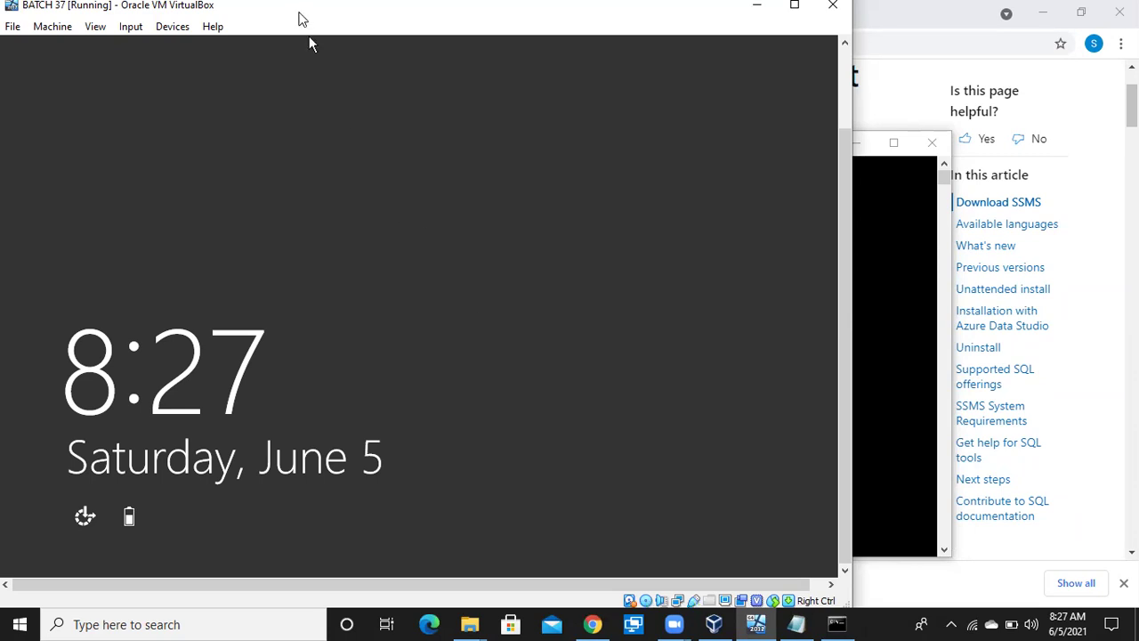
key("Control_R+r")
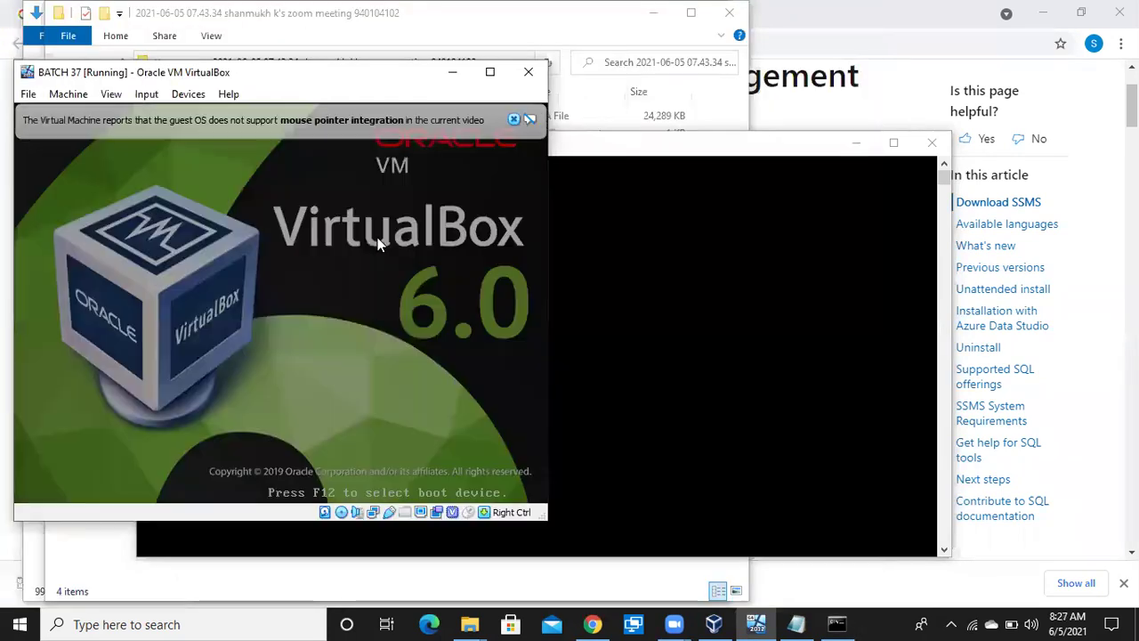
left_click(585, 365)
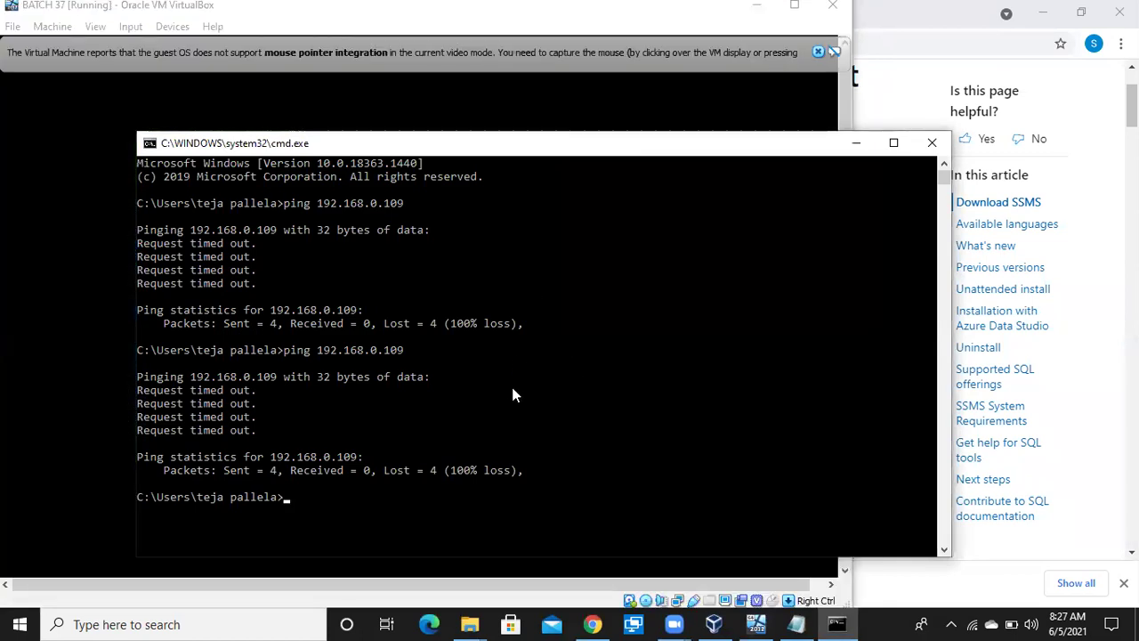
key("Up")
type("-")
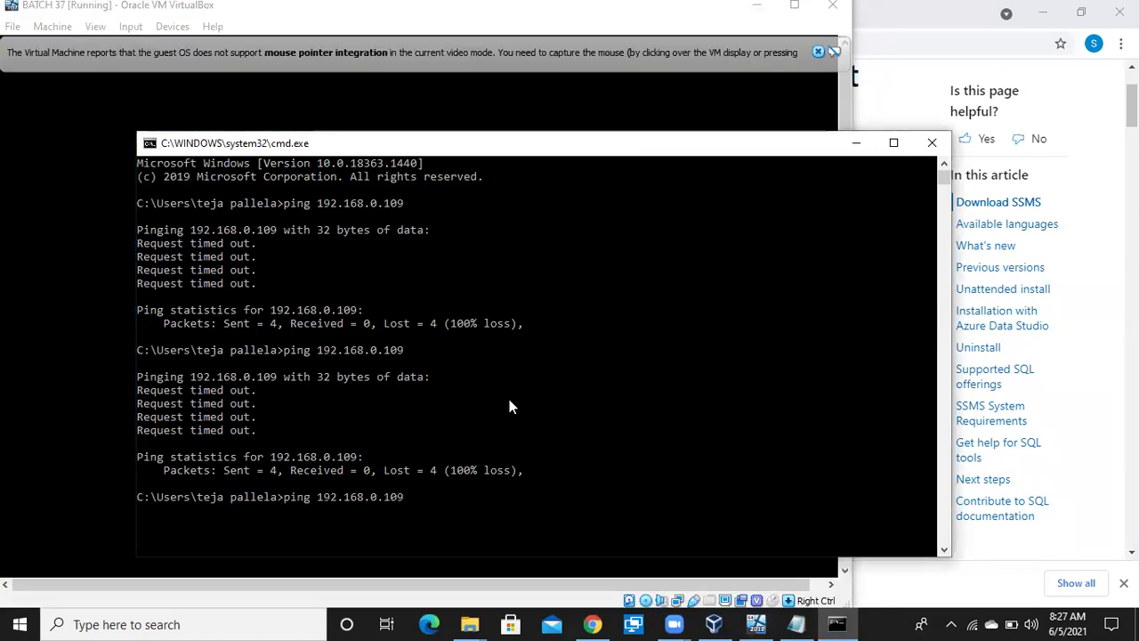
type("t")
key("Return")
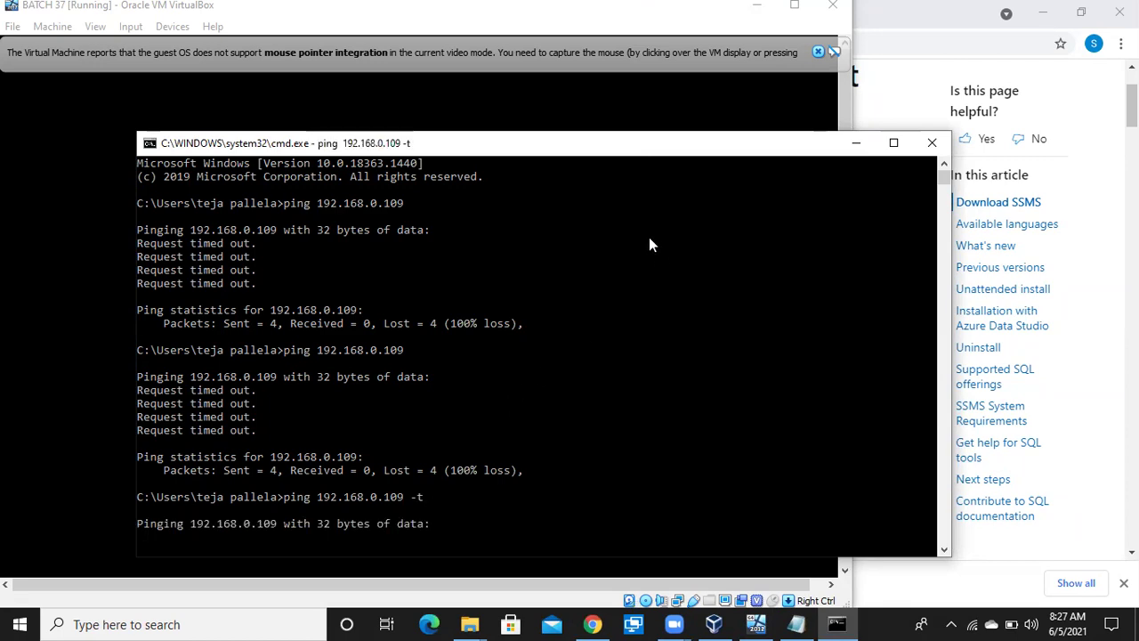
left_click_drag(595, 144, 821, 103)
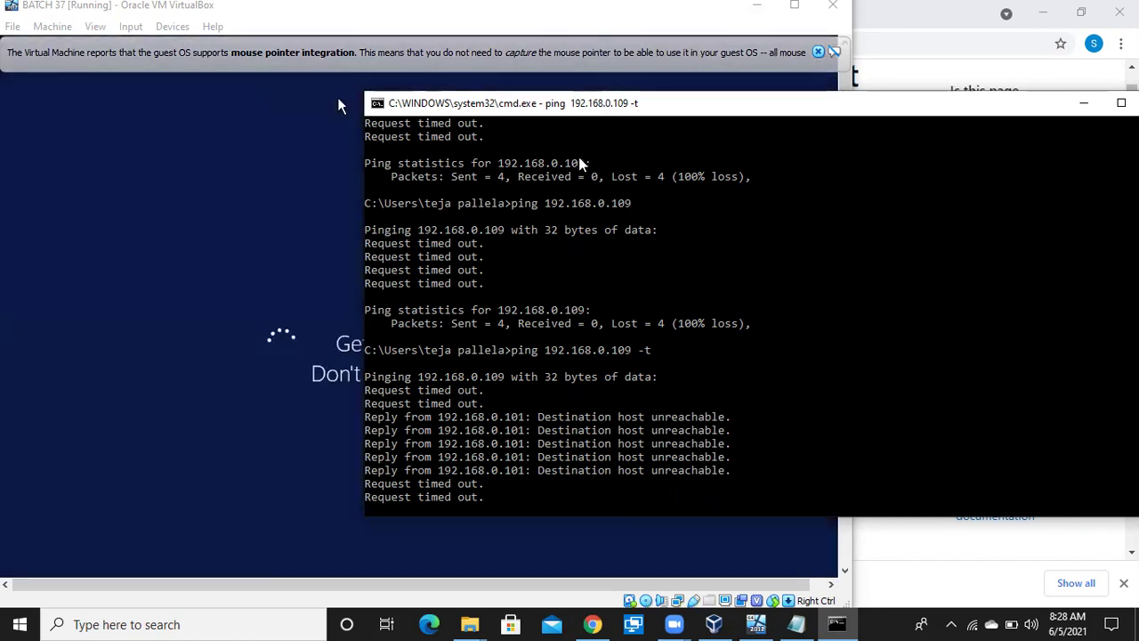
- Move the ping window clear of the virtual machine and sign in to Windows Server with the account password
left_click_drag(581, 102, 827, 102)
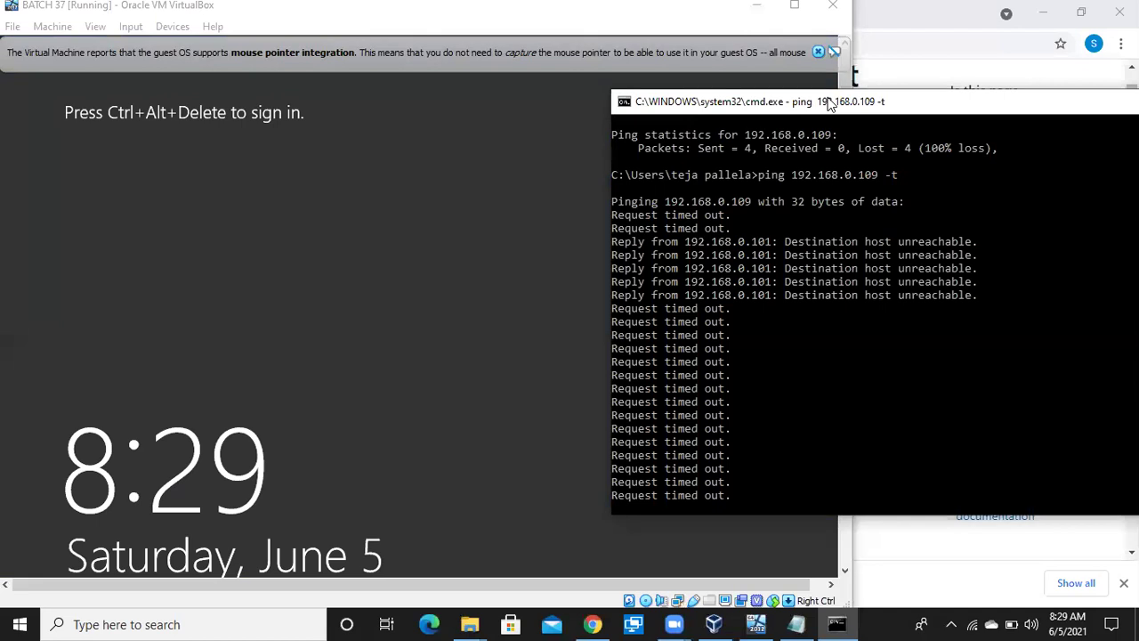
left_click(470, 281)
left_click(1021, 299)
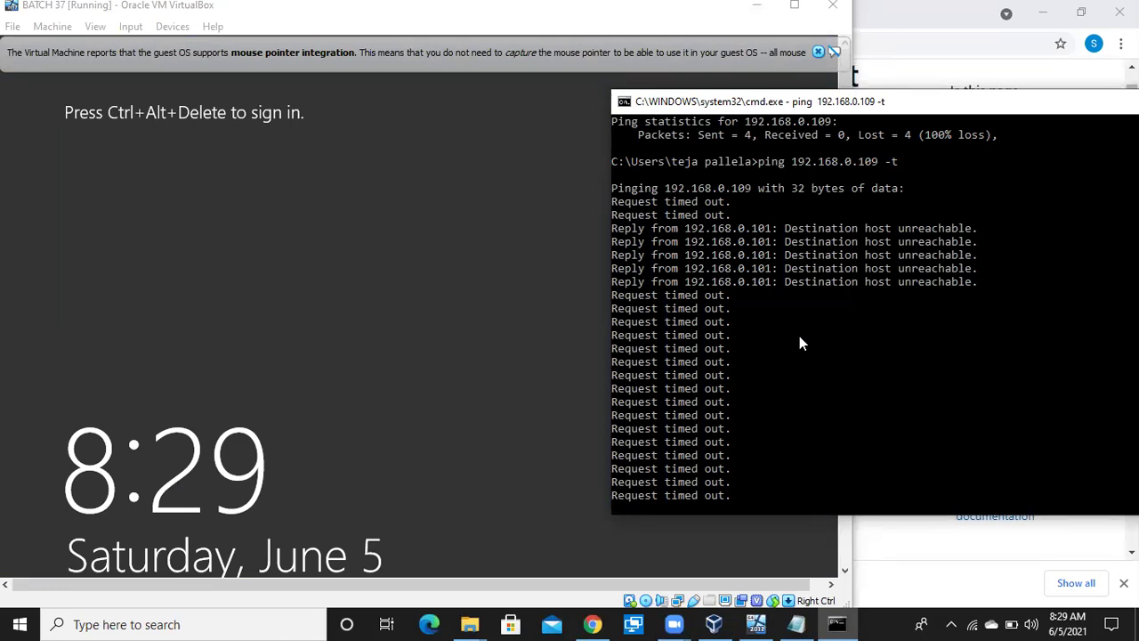
left_click(487, 374)
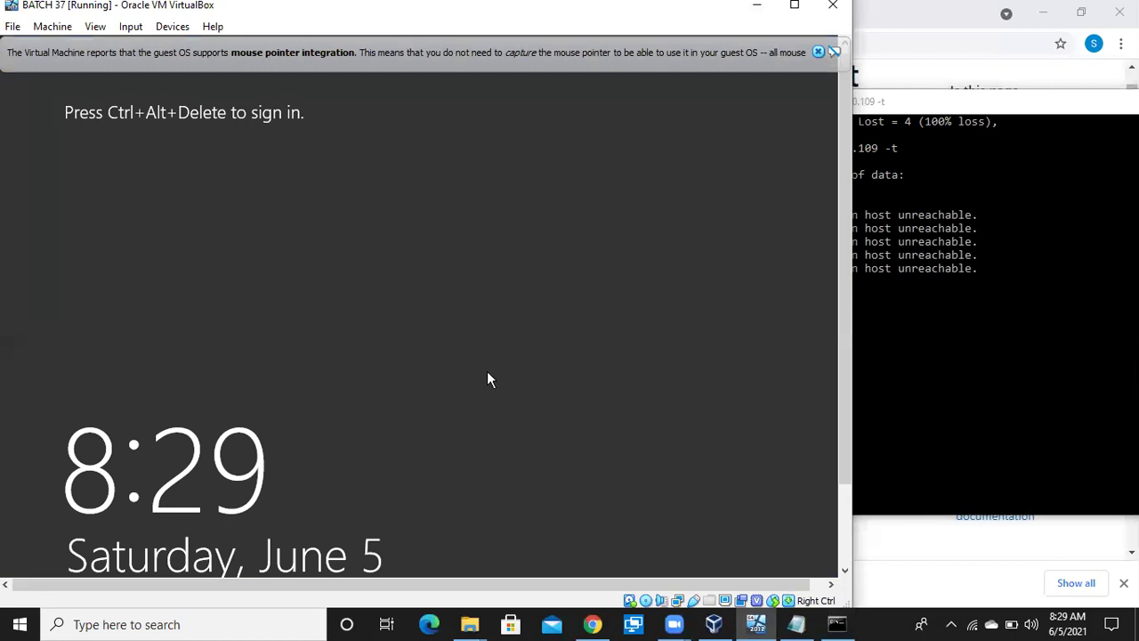
key("ctrl+alt+Delete")
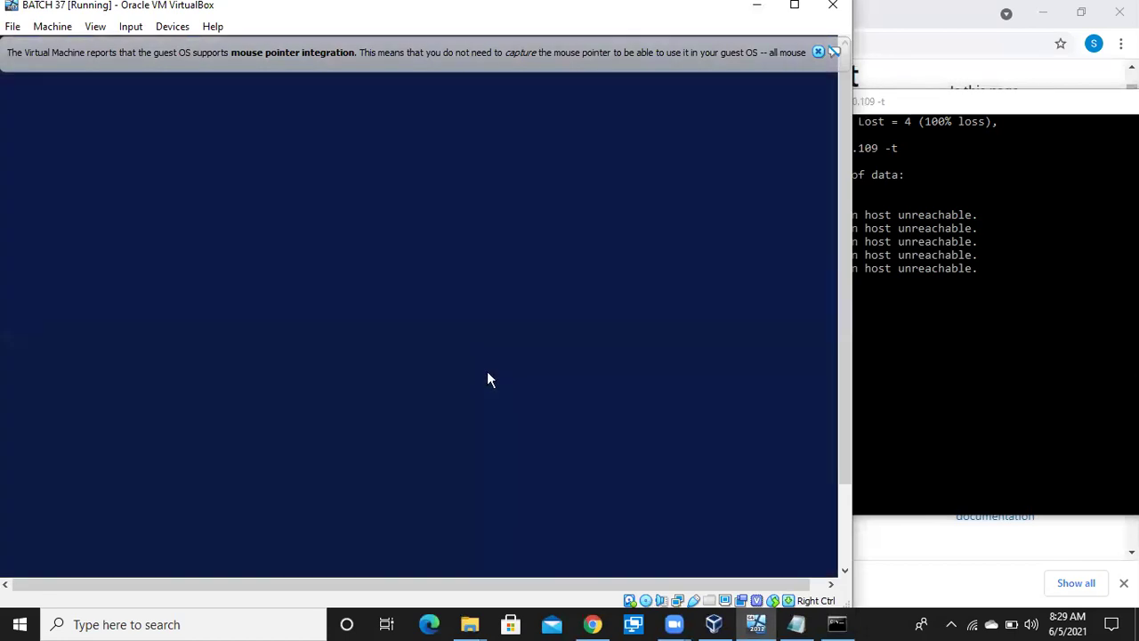
type("**************")
key("Return")
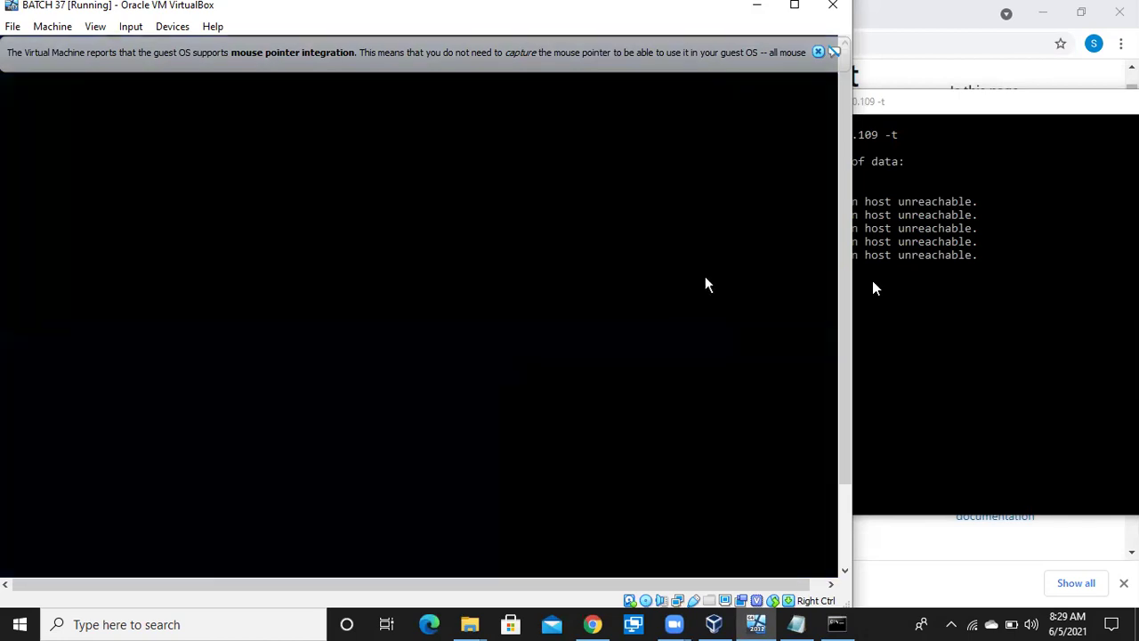
- Open a Command Prompt inside the virtual machine and run ipconfig to check its IPv4 address
left_click(1009, 284)
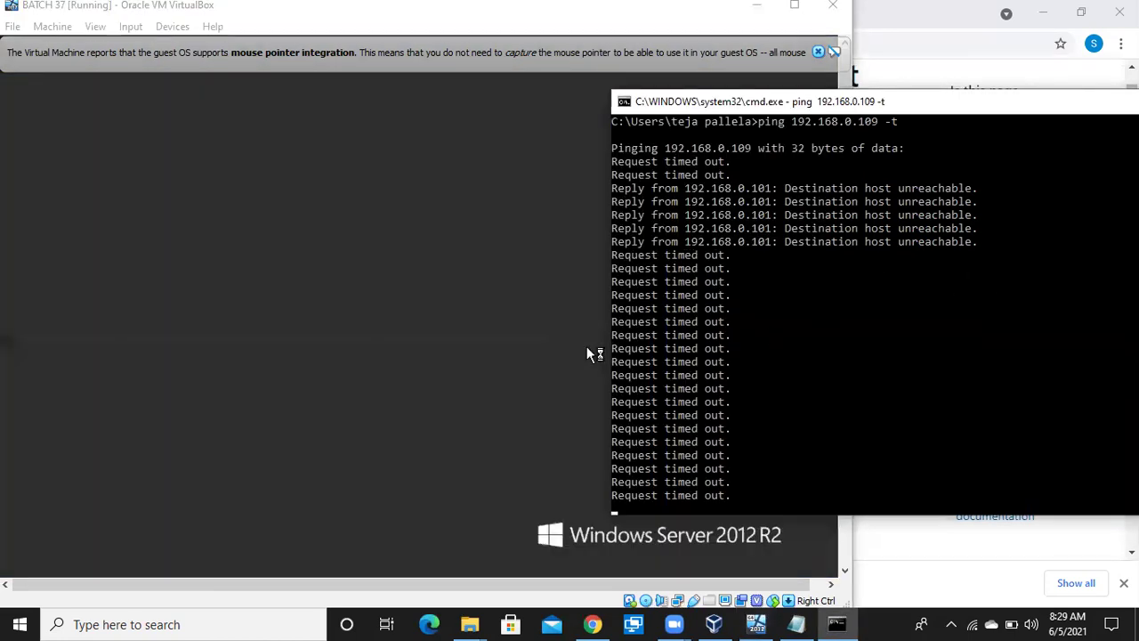
left_click(444, 379)
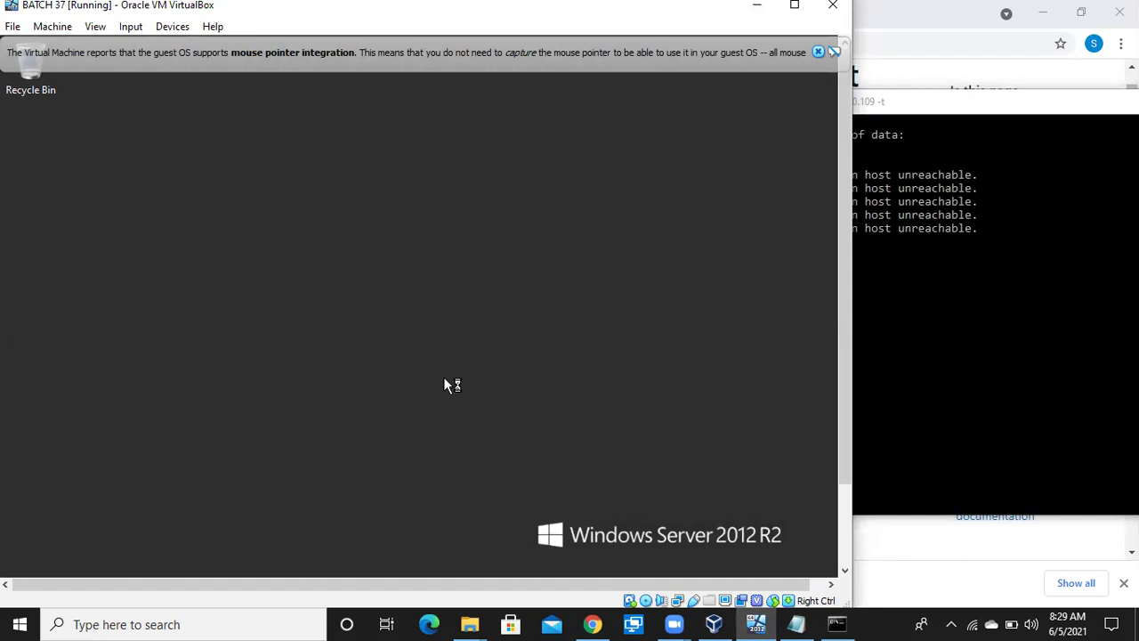
key("super+r")
type("cmd")
key("Return")
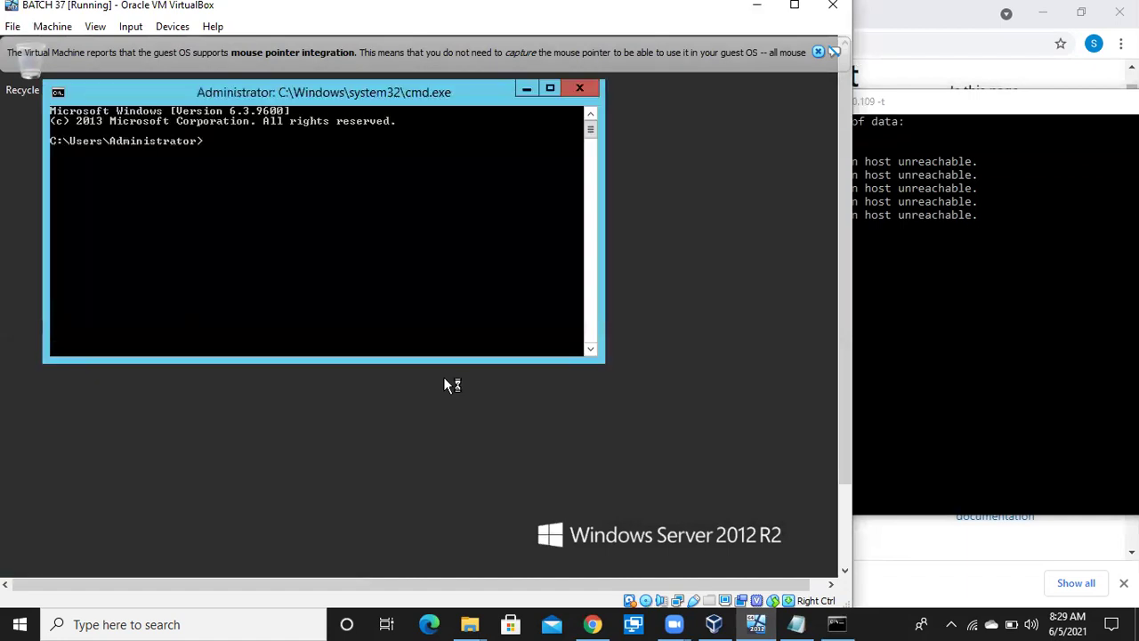
left_click(1049, 332)
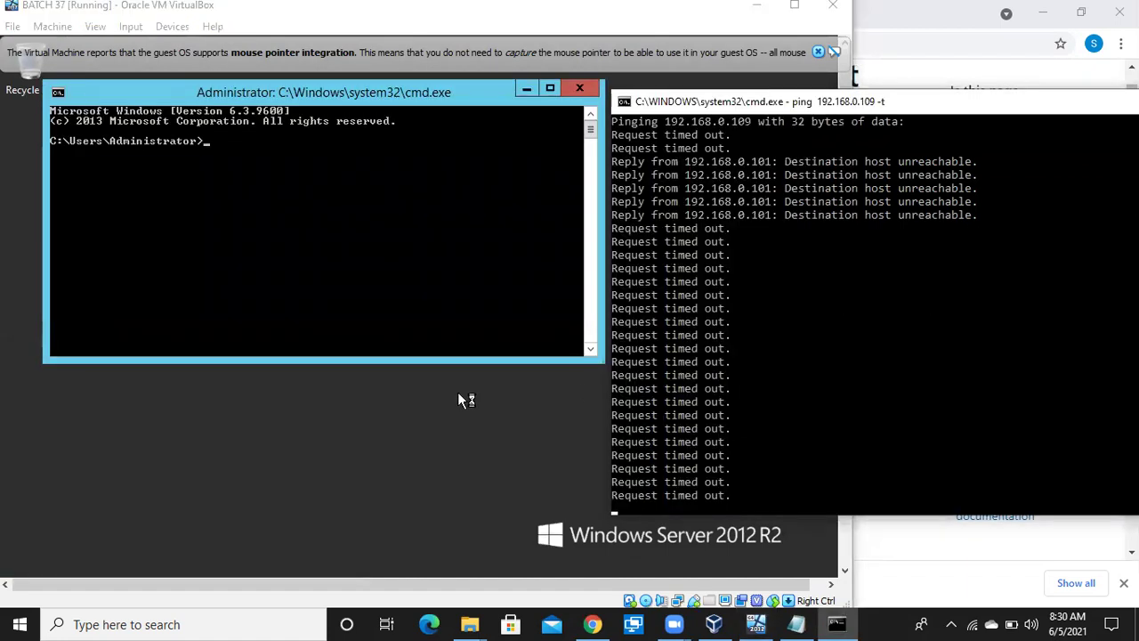
left_click(413, 323)
type("ipconfig")
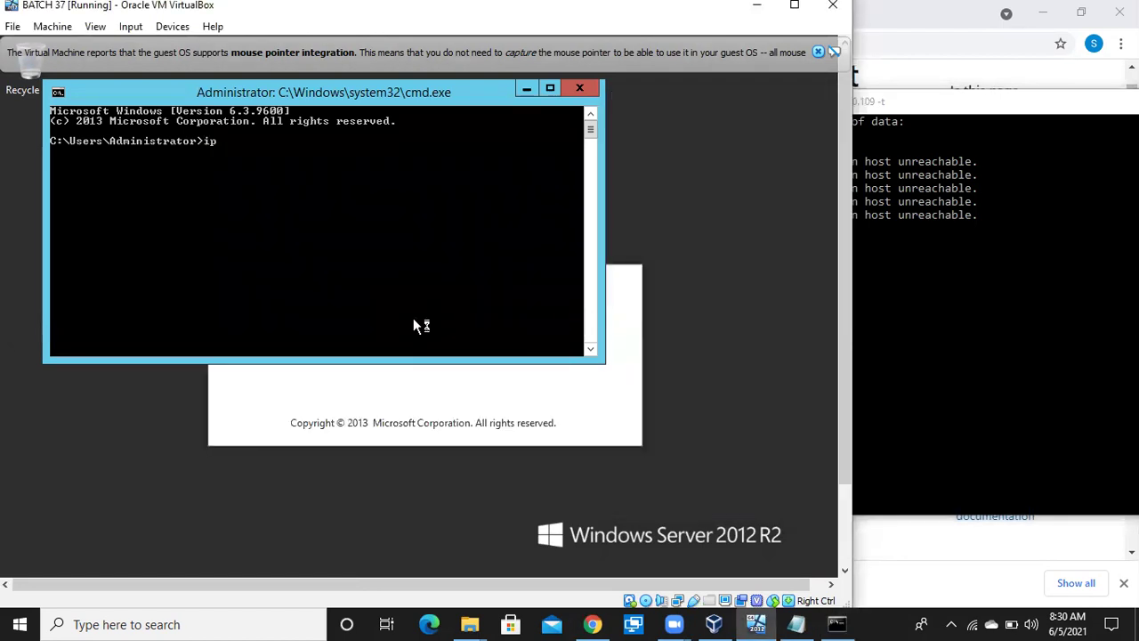
key("Return")
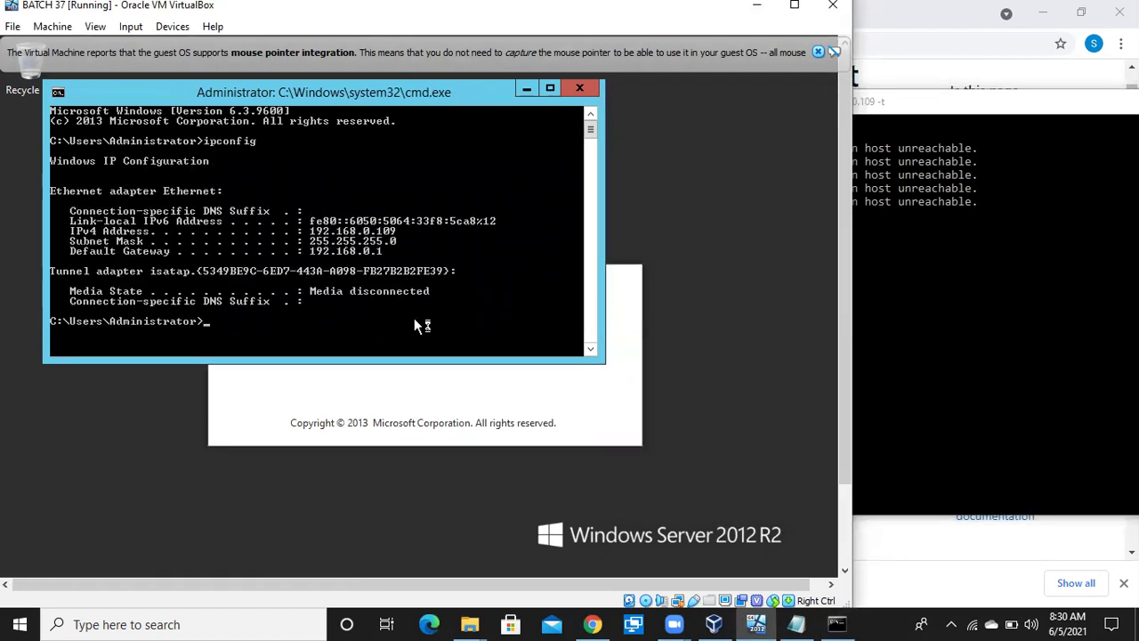
- Stop the continuous ping on the host, look back through its output, and run "ping 192.168.0.109 -t" again
left_click(961, 316)
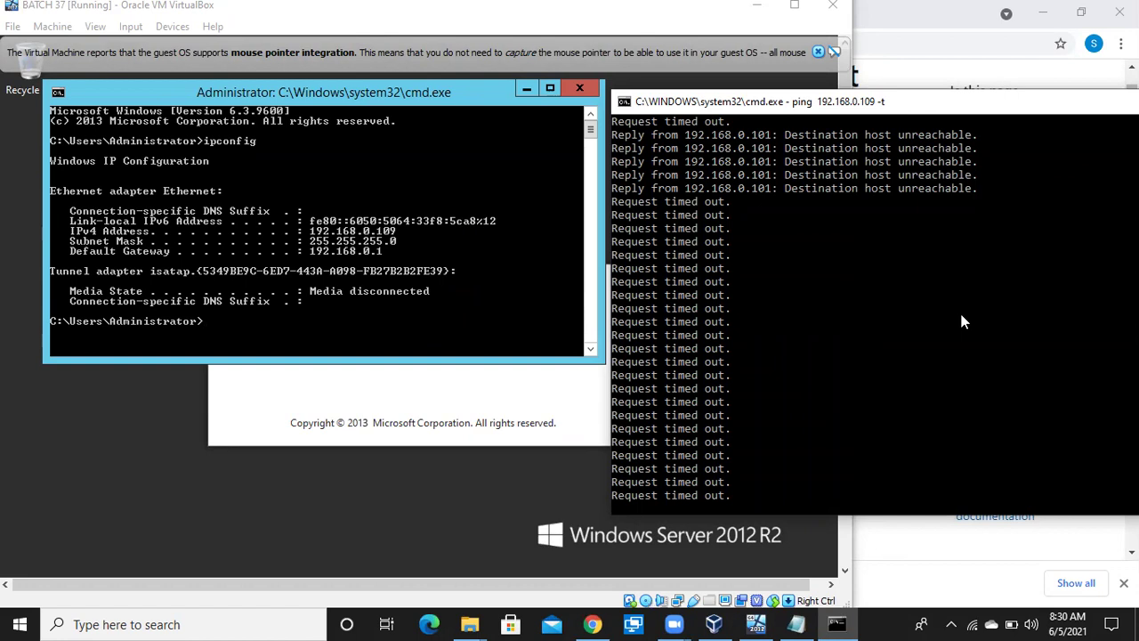
key("ctrl+c")
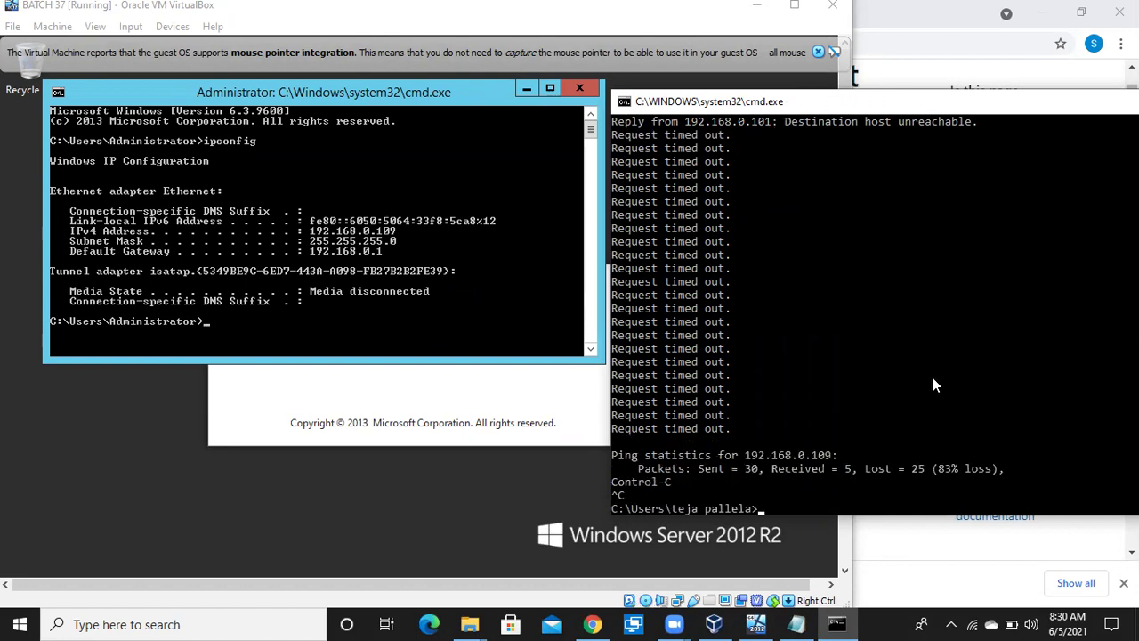
key("Up")
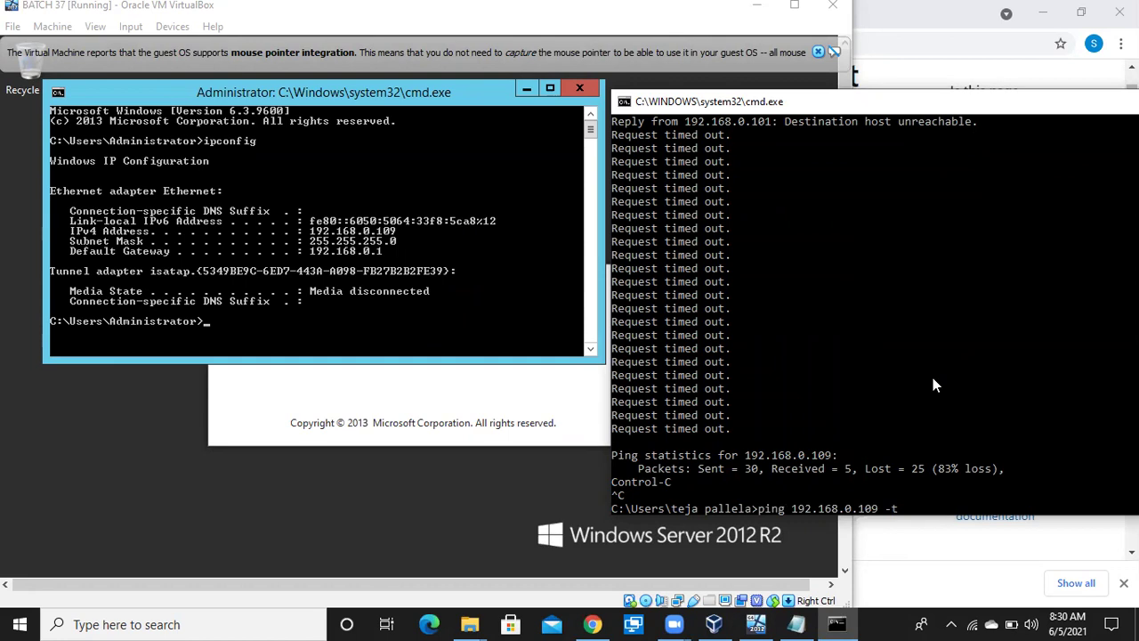
scroll(854, 328, "up", 1)
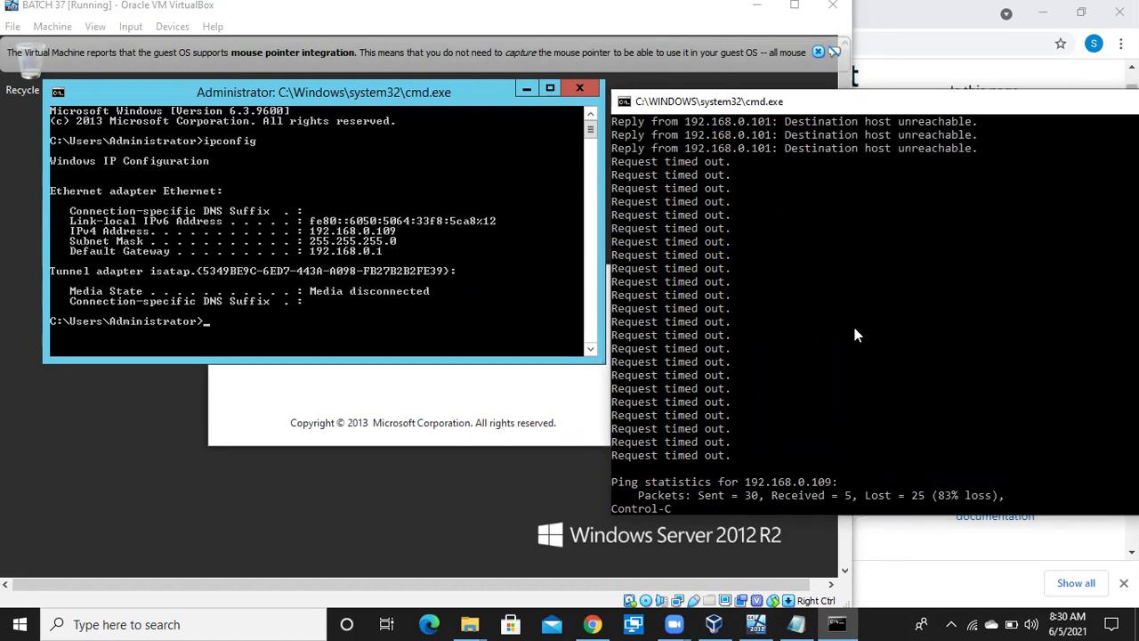
scroll(854, 329, "up", 5)
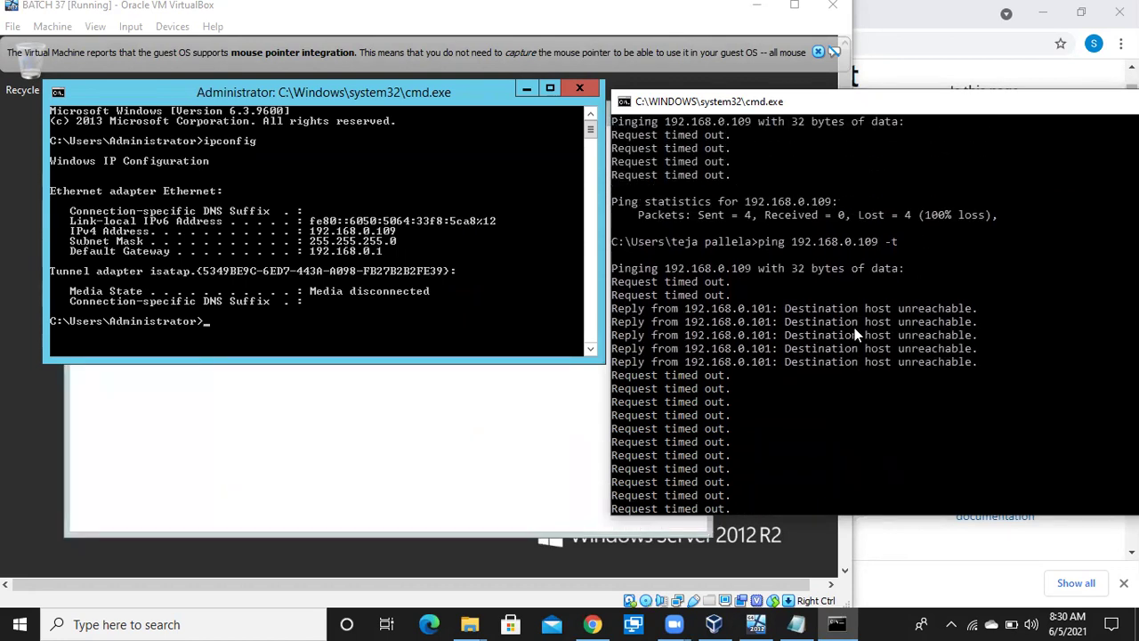
scroll(854, 334, "up", 5)
scroll(854, 334, "down", 7)
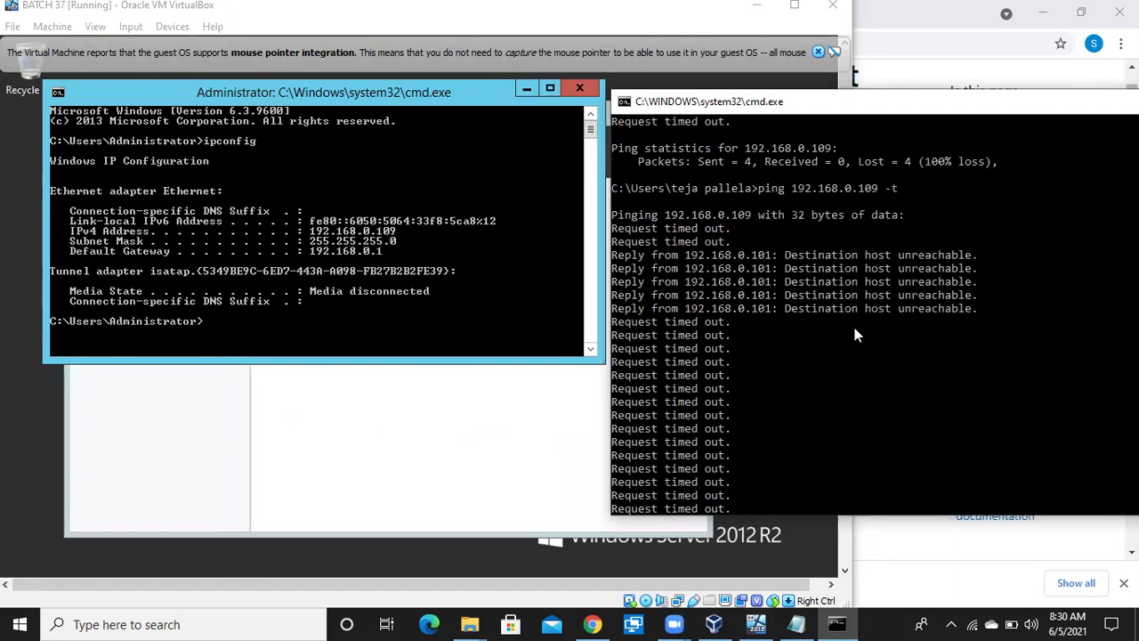
key("ctrl+c")
key("Up")
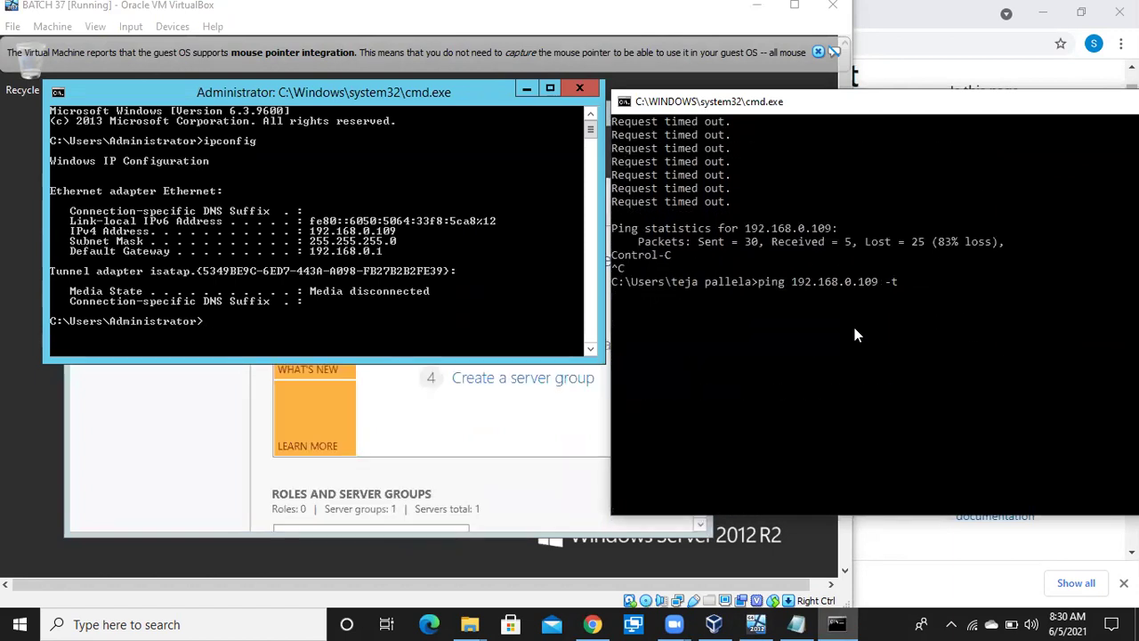
key("Return")
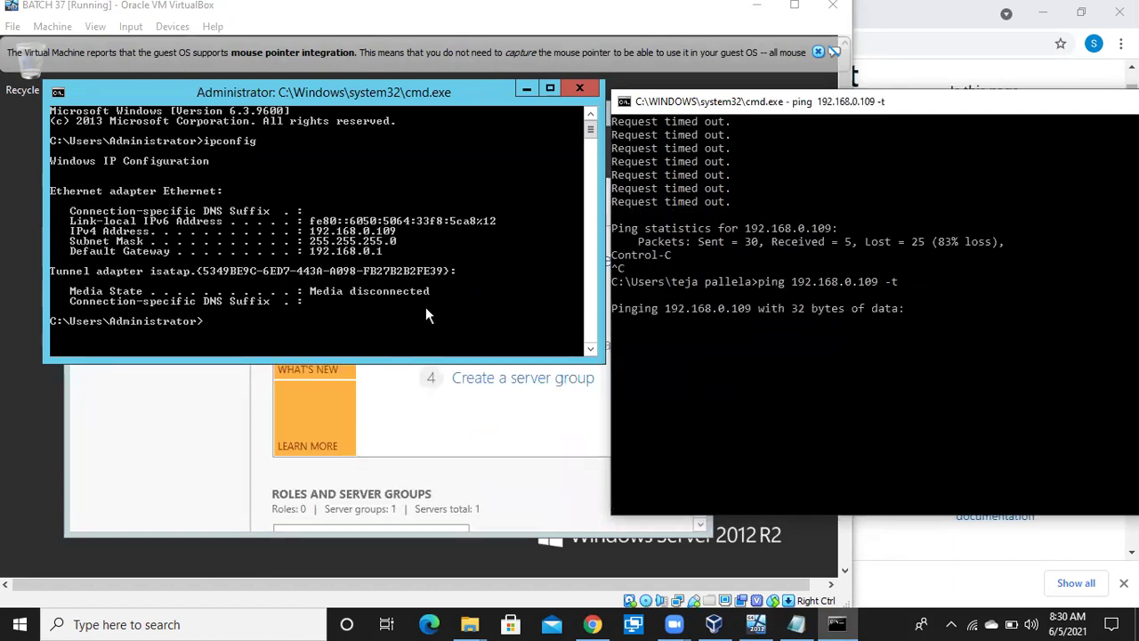
- Open Remote Desktop Connection on the host and start connecting to 192.168.0.109
left_click(327, 259)
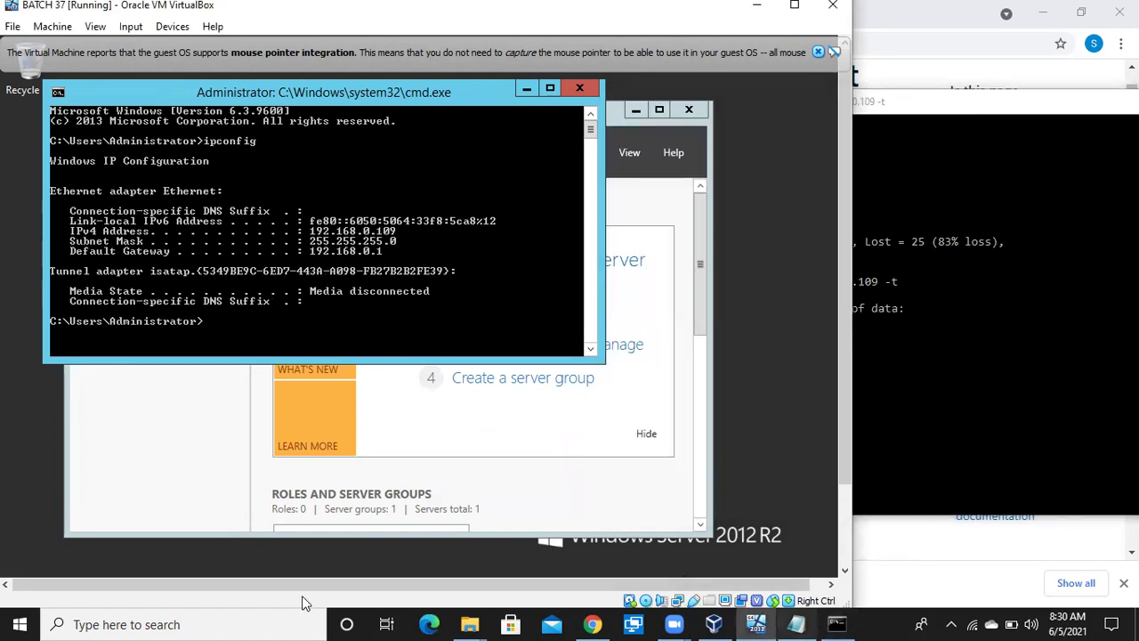
key("super")
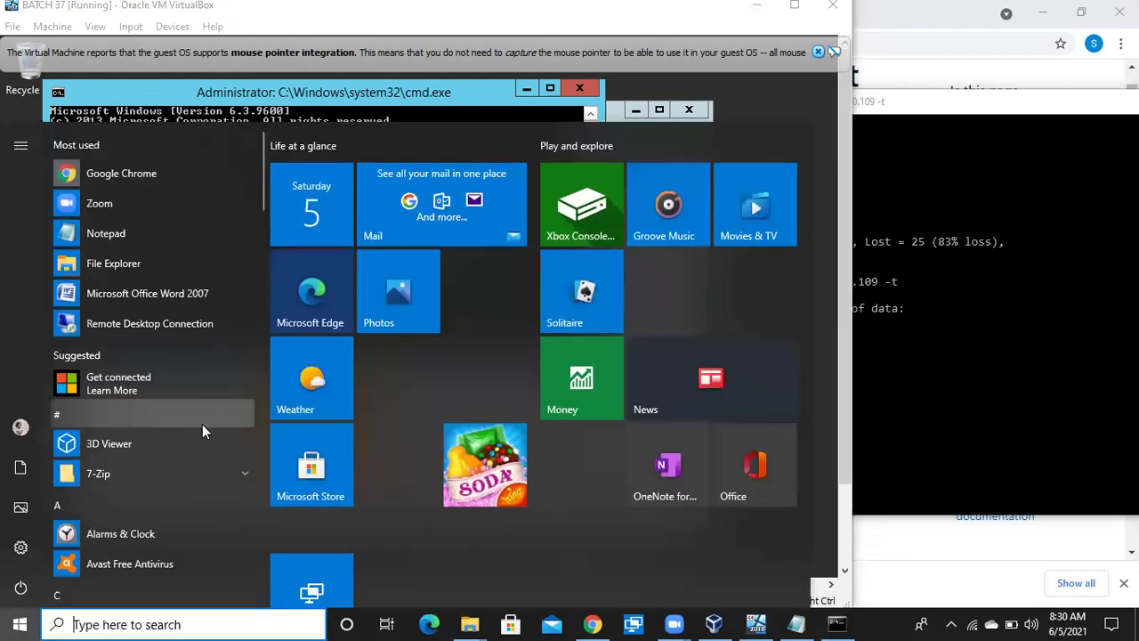
type("rem")
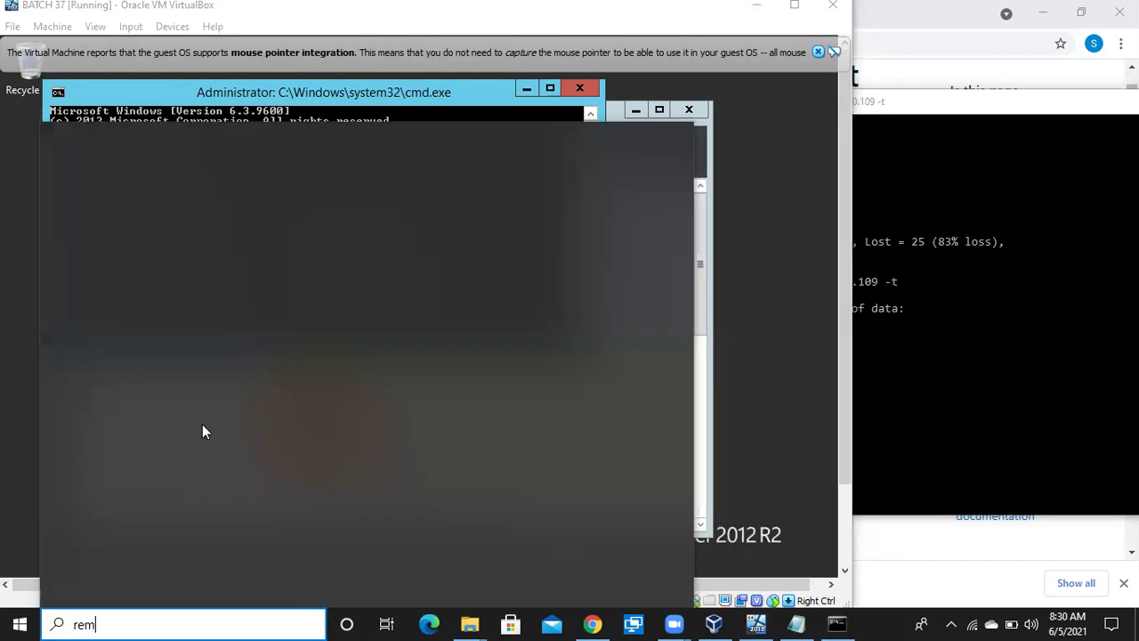
type("o")
key("Escape")
left_click(633, 292)
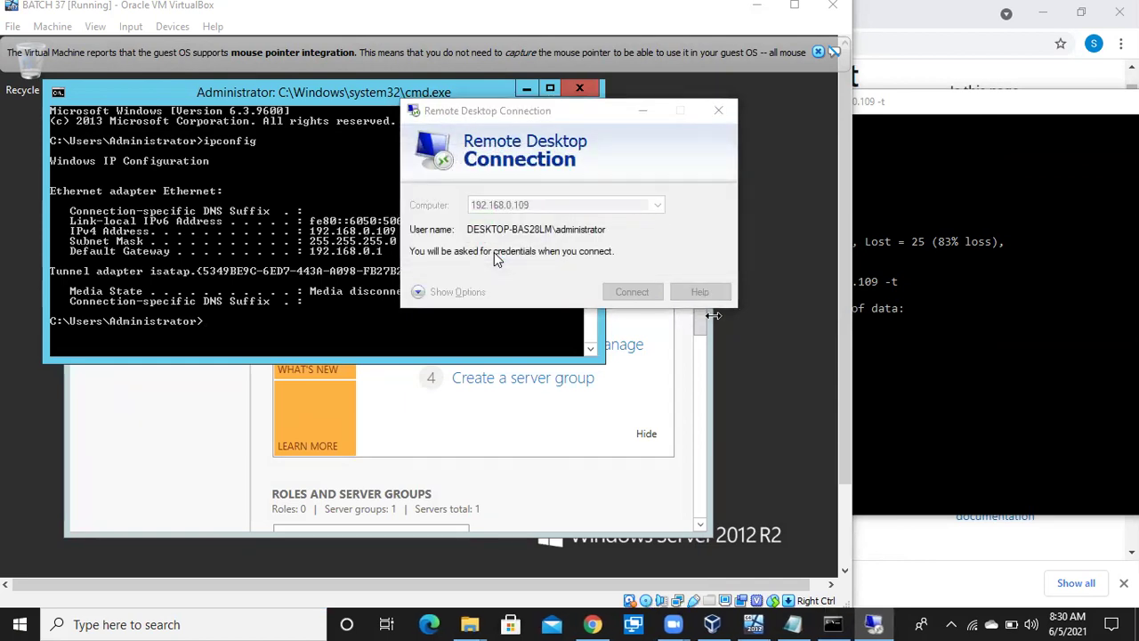
- Enter the administrator account password and accept the remote connection to 192.168.0.109
type("*************")
key("Return")
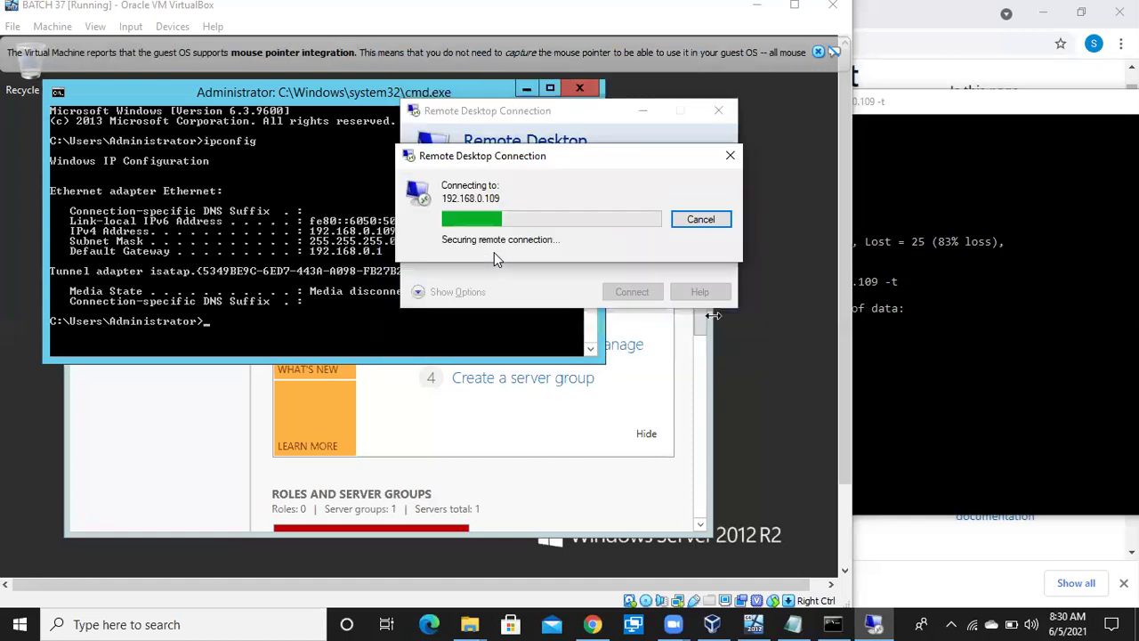
left_click(637, 378)
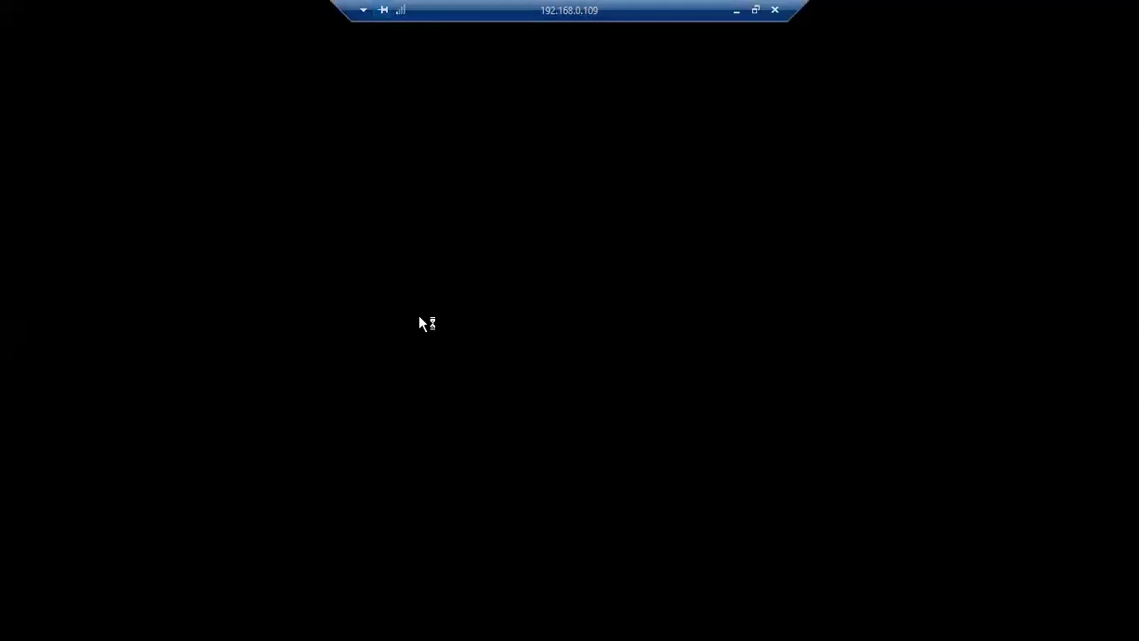
- Move the remote session's connection bar aside and clear the Command Prompt and Server Manager windows from the server desktop
left_click_drag(399, 8, 129, 9)
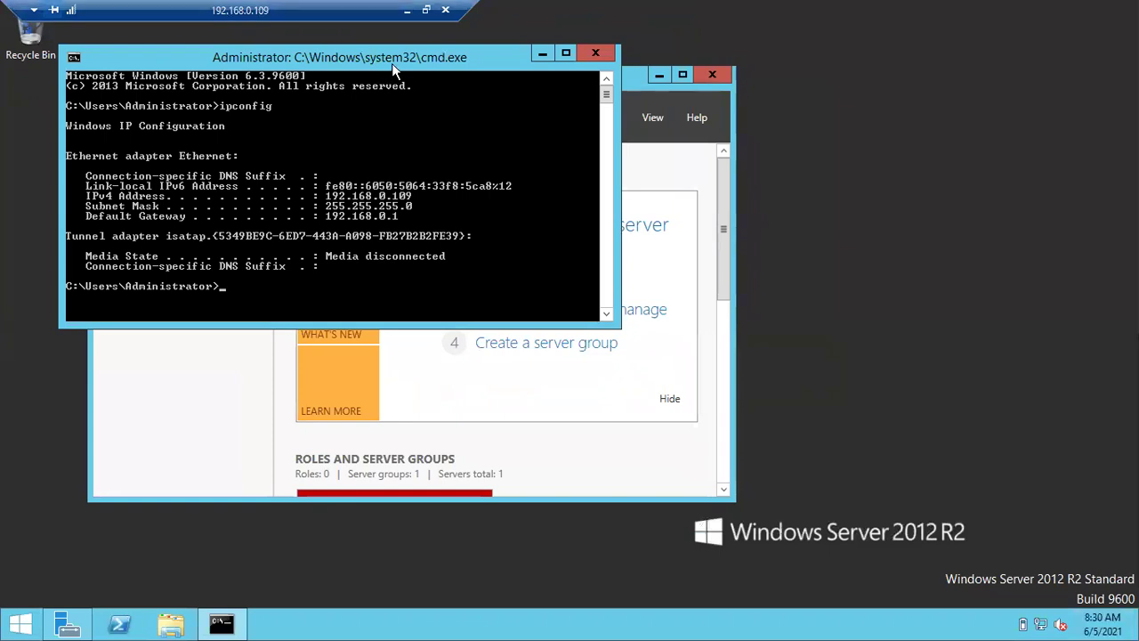
left_click_drag(393, 64, 382, 155)
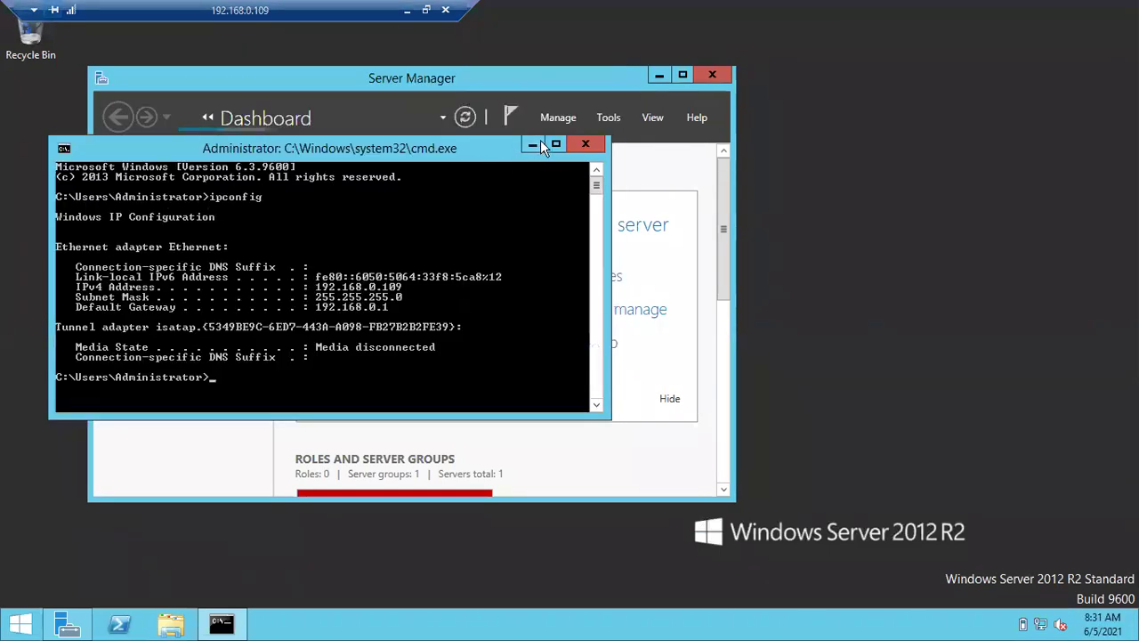
left_click(584, 145)
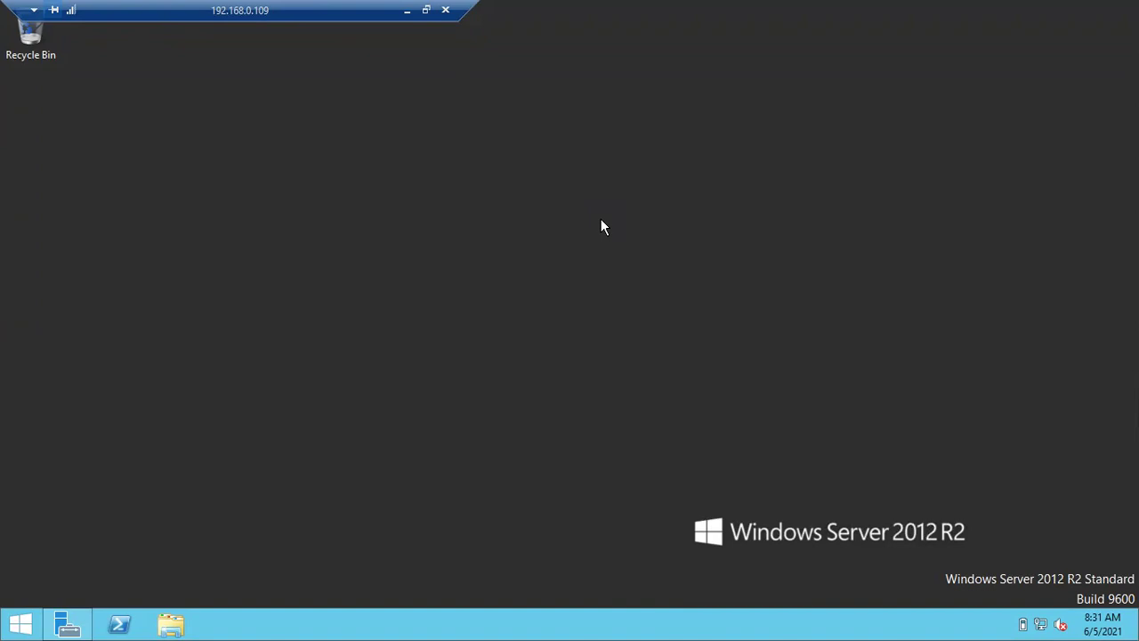
- Minimize the remote session, switch to Notepad on the host, and add the line "query analyzer" below "16 services"
left_click(407, 13)
left_click(799, 624)
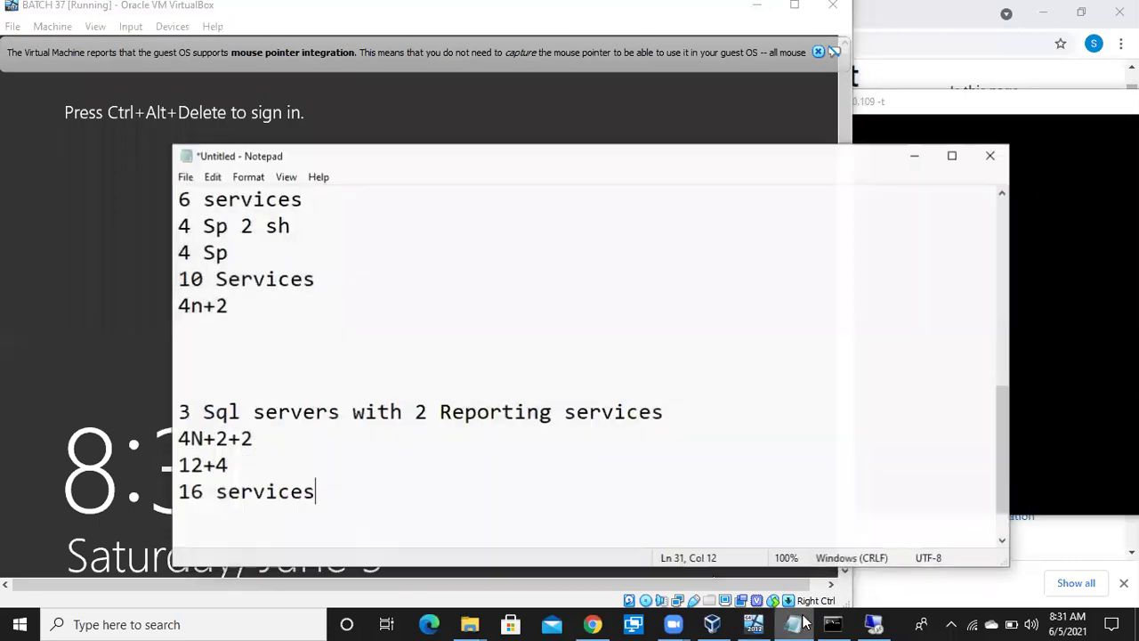
key("Return")
key("Return")
type("quer")
key("BackSpace")
key("BackSpace")
key("BackSpace")
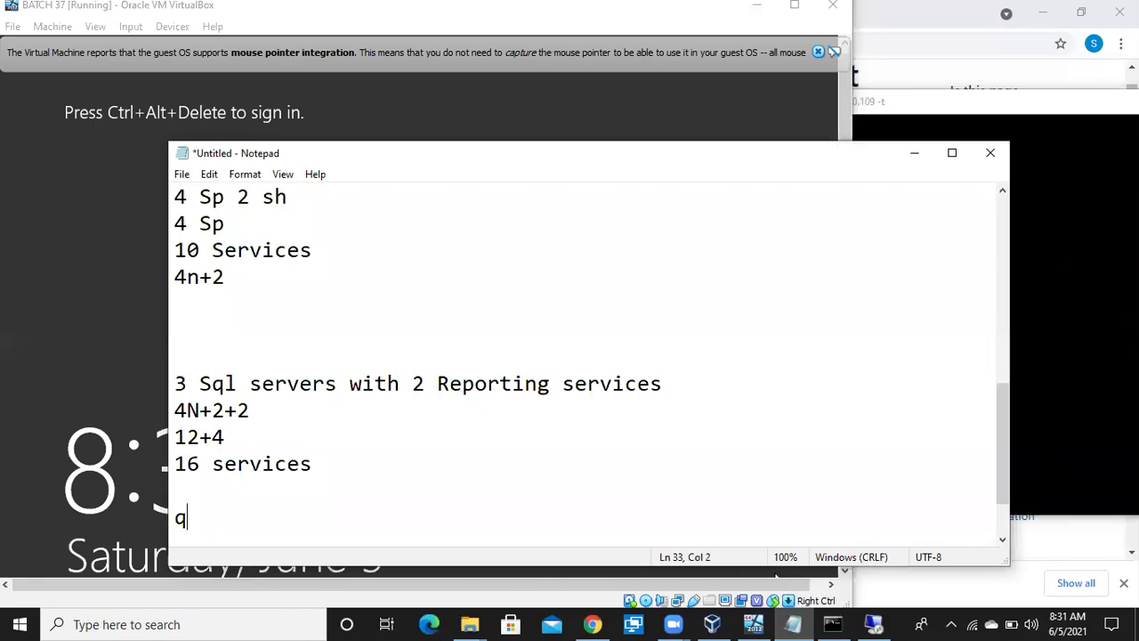
type("uery analyz")
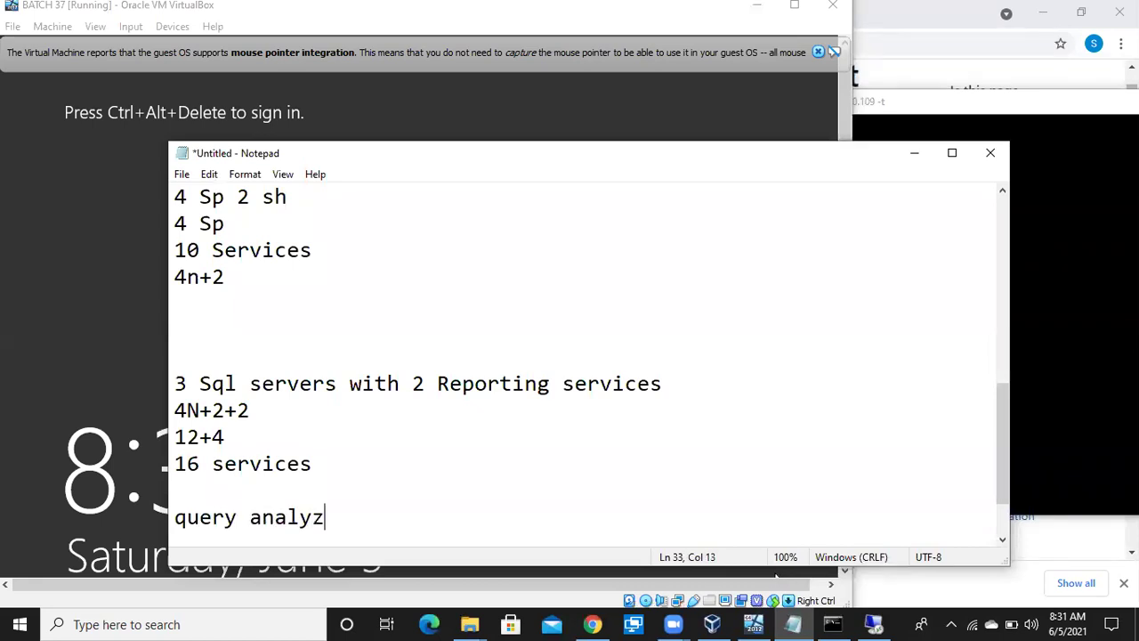
type("er")
key("Return")
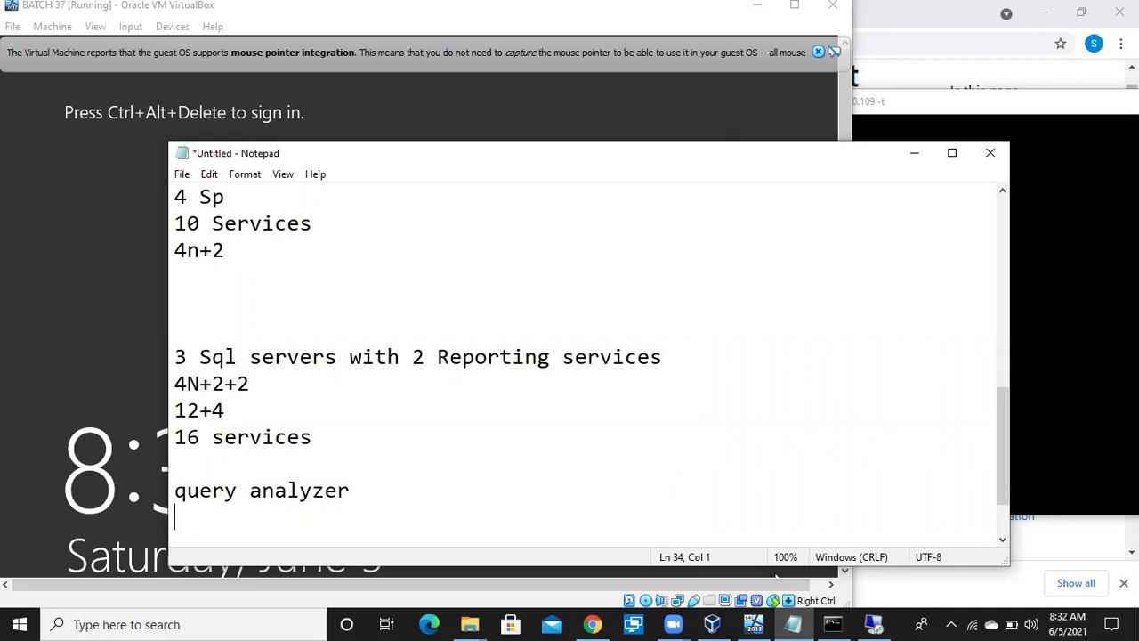
- Add the note lines "From sql server 2005" and "sqlwb" below "query analyzer"
type("From sql server 200")
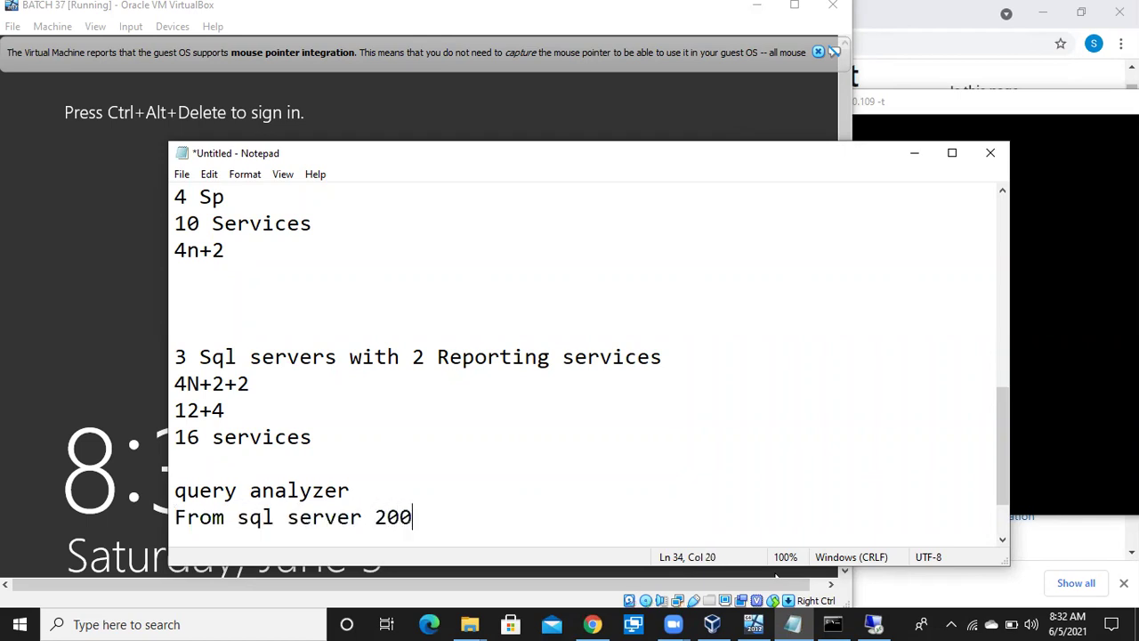
type("5")
key("Return")
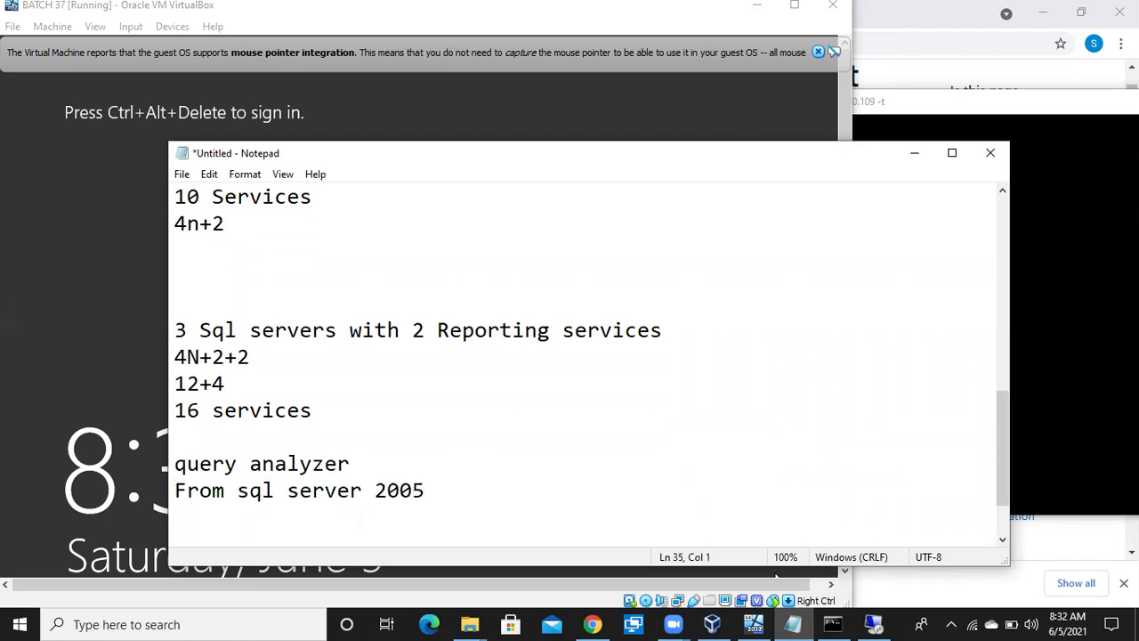
type("ssms")
key("BackSpace")
key("BackSpace")
key("BackSpace")
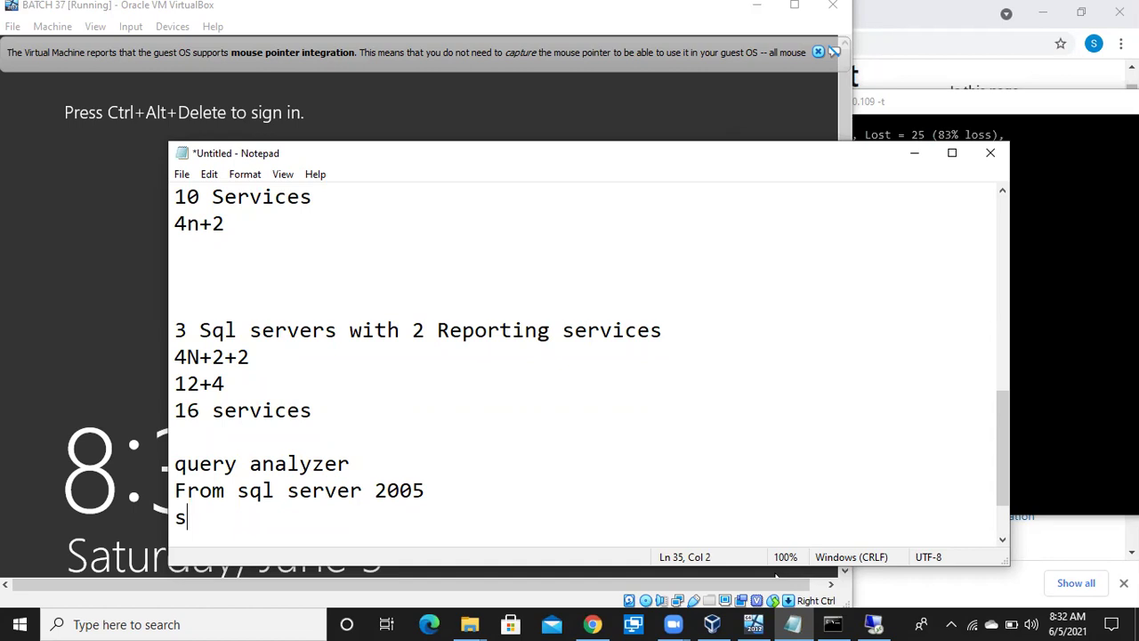
type("qlwb")
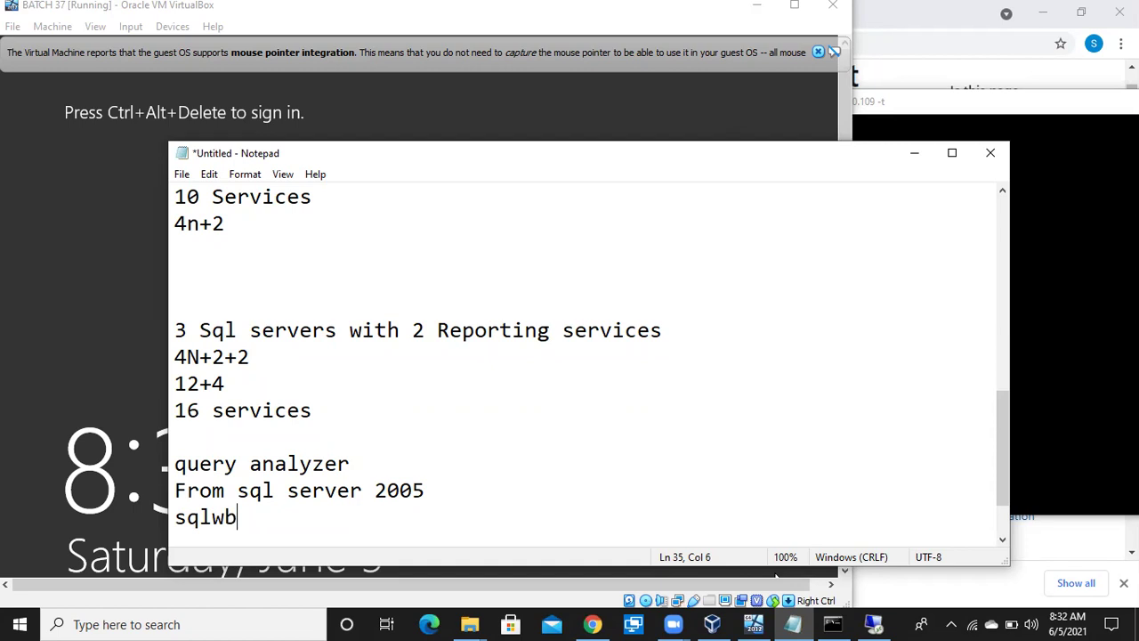
- Continue the notes with the lines "Sql server 2008", "ssms- Up Sql server 2016" and "Sql server 2017"
key("Return")
type("Sql server 2008")
key("Return")
type("ssms")
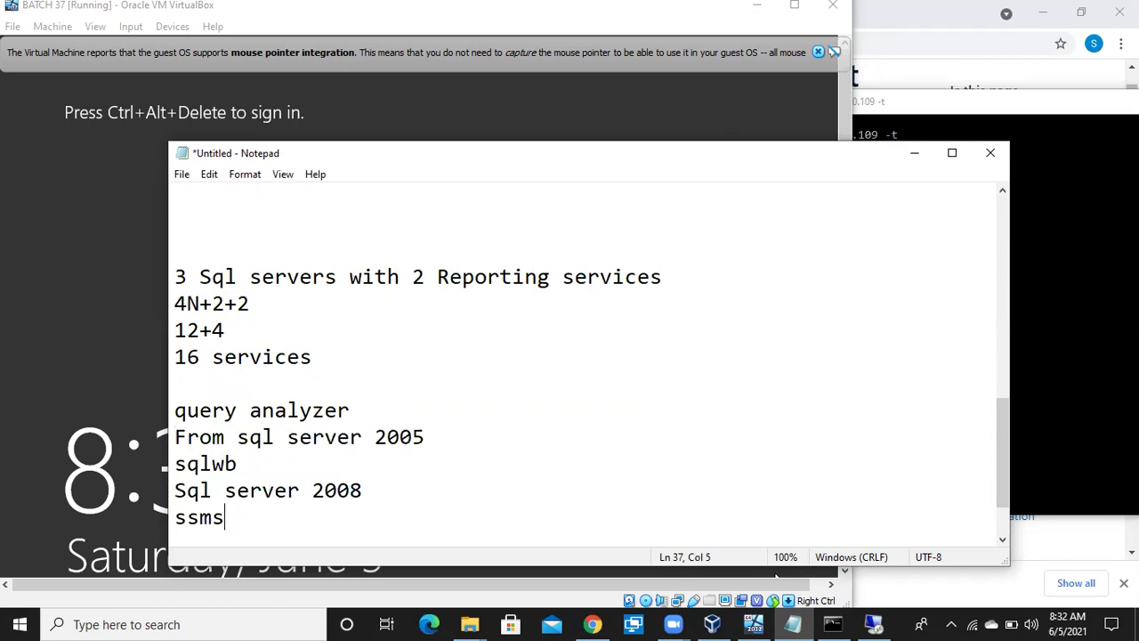
type("- Up Sql server 2016")
key("Return")
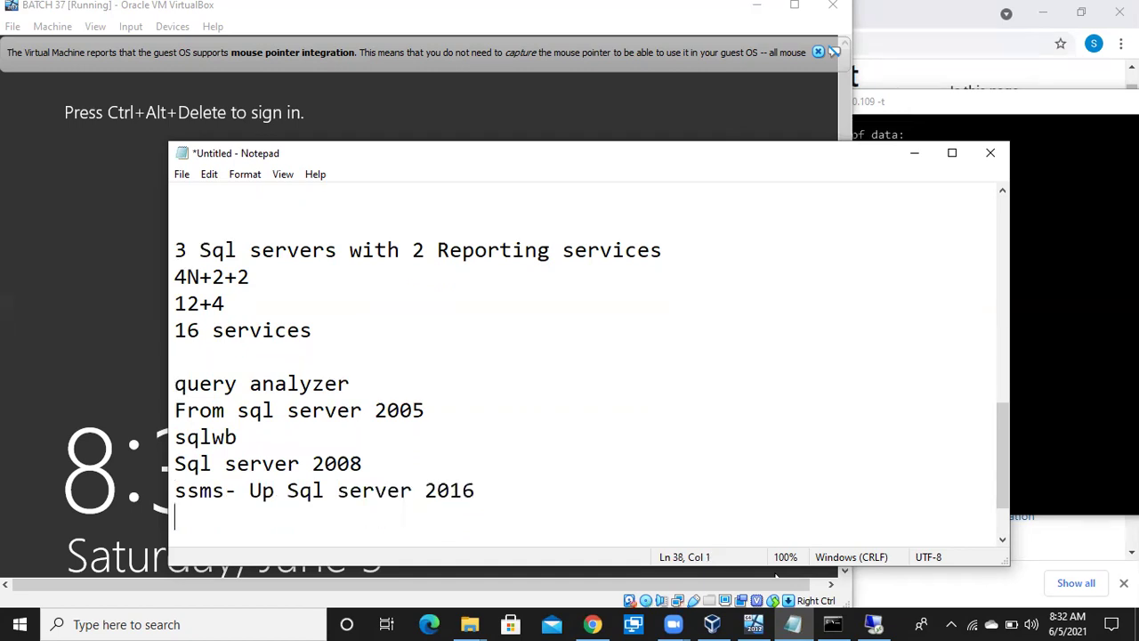
type("Sql server 2017")
key("Return")
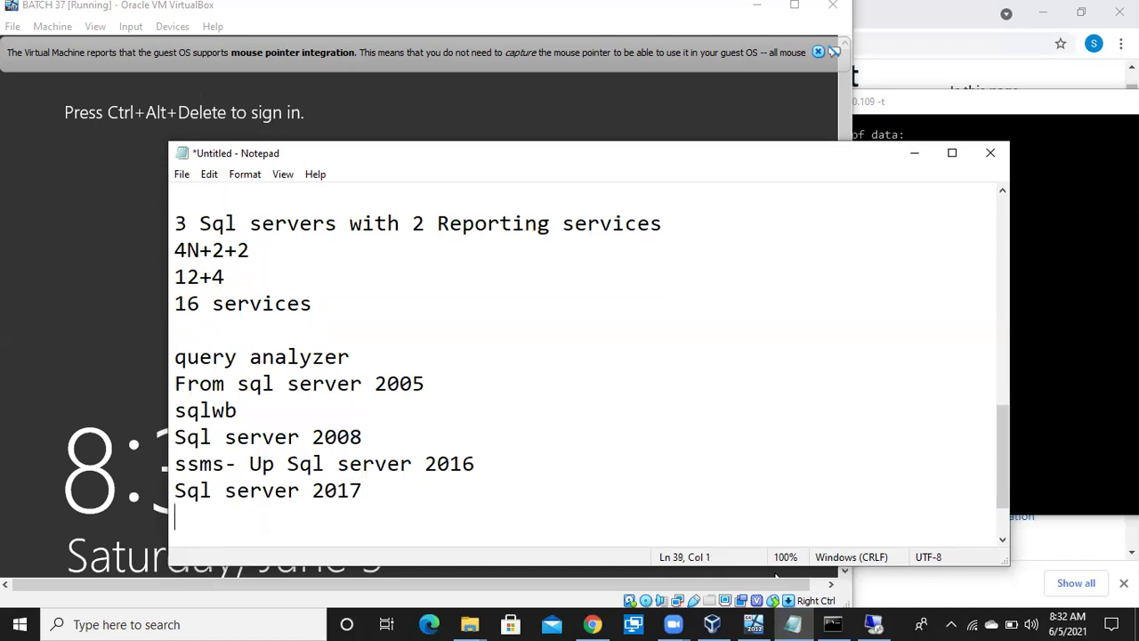
- Return to the 192.168.0.109 remote session and try to launch Management Studio with the Run command "ssms"
left_click(873, 623)
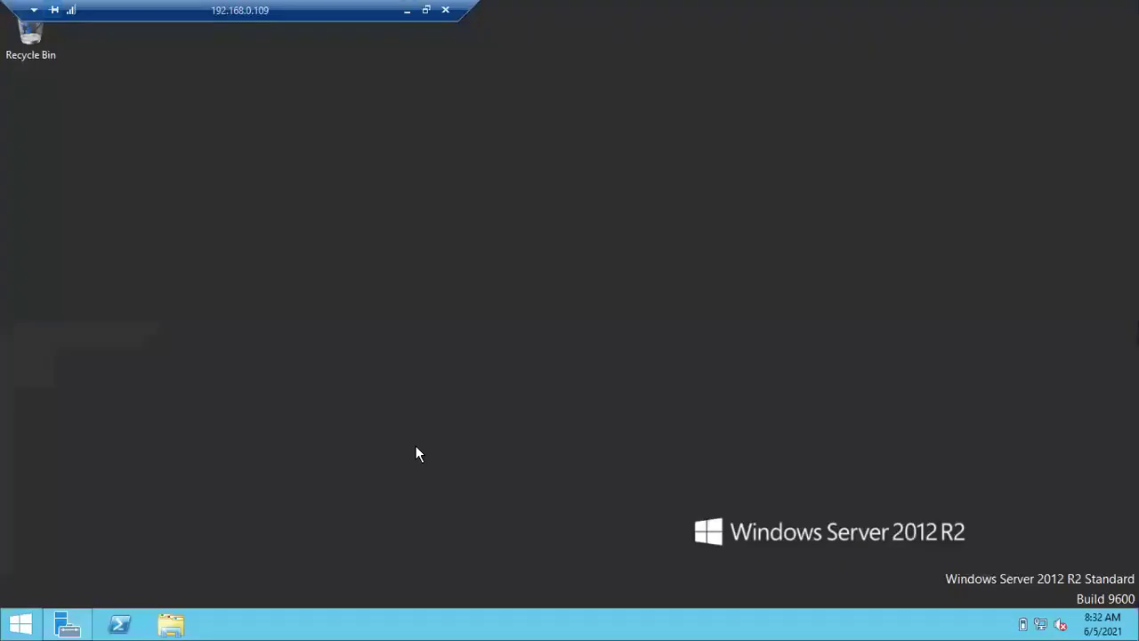
key("super+r")
type("cmd")
key("Return")
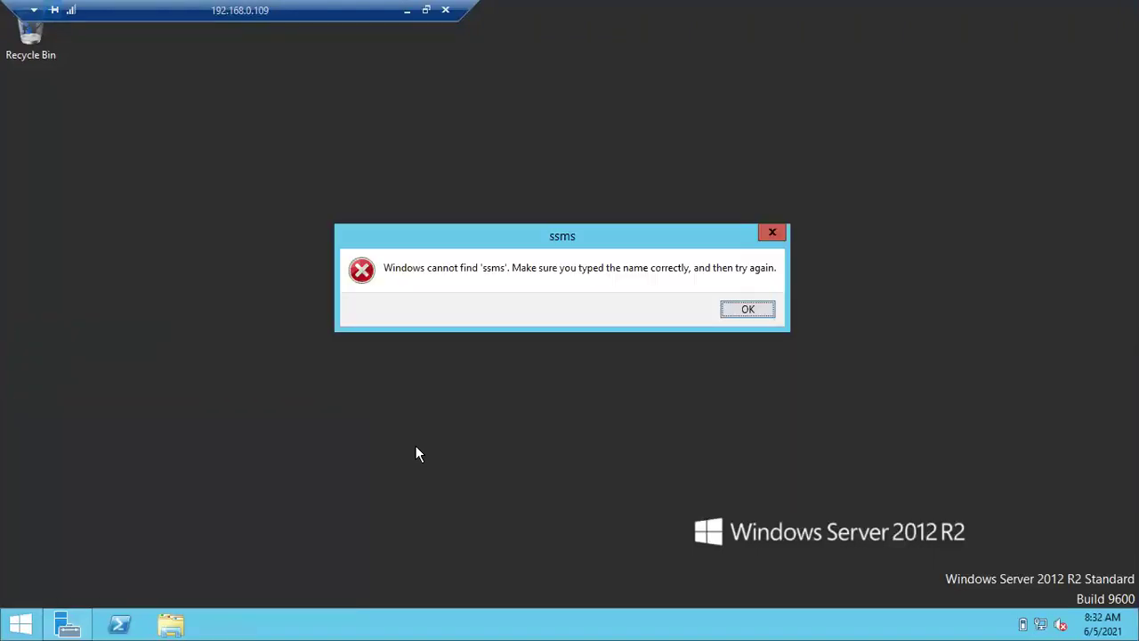
key("Return")
key("Escape")
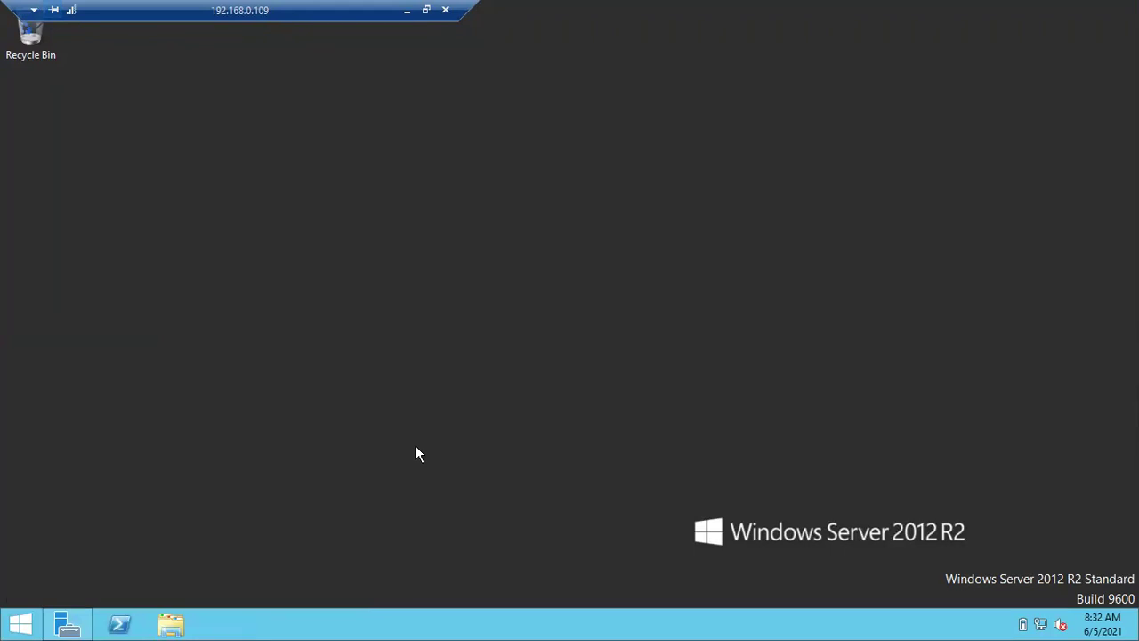
- Open the Start screen in the remote Windows Server session
key("super")
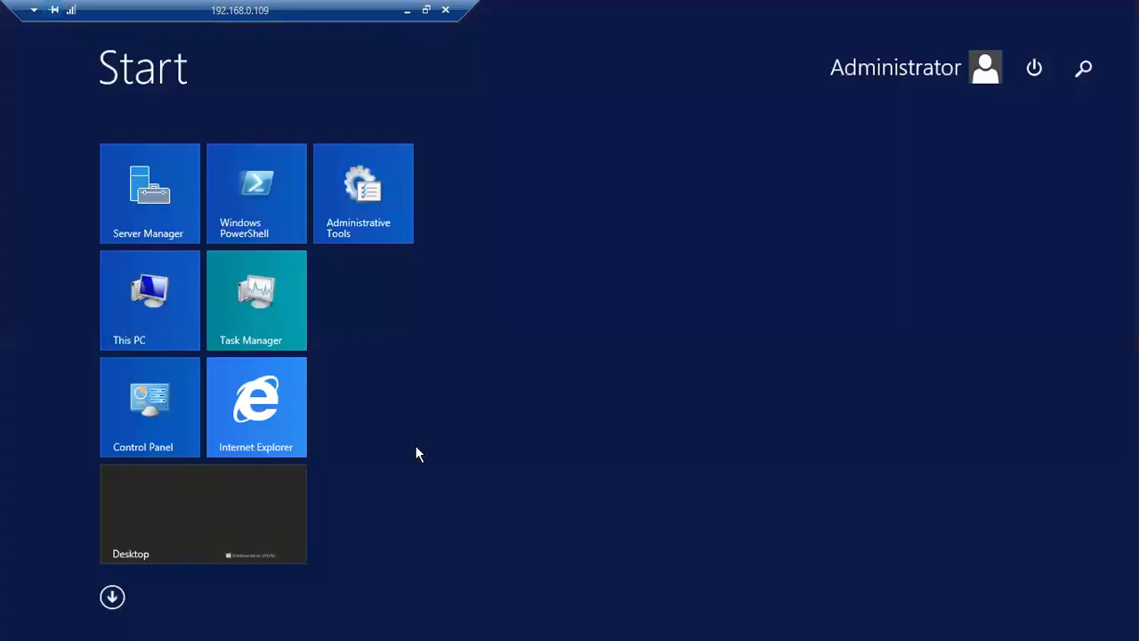